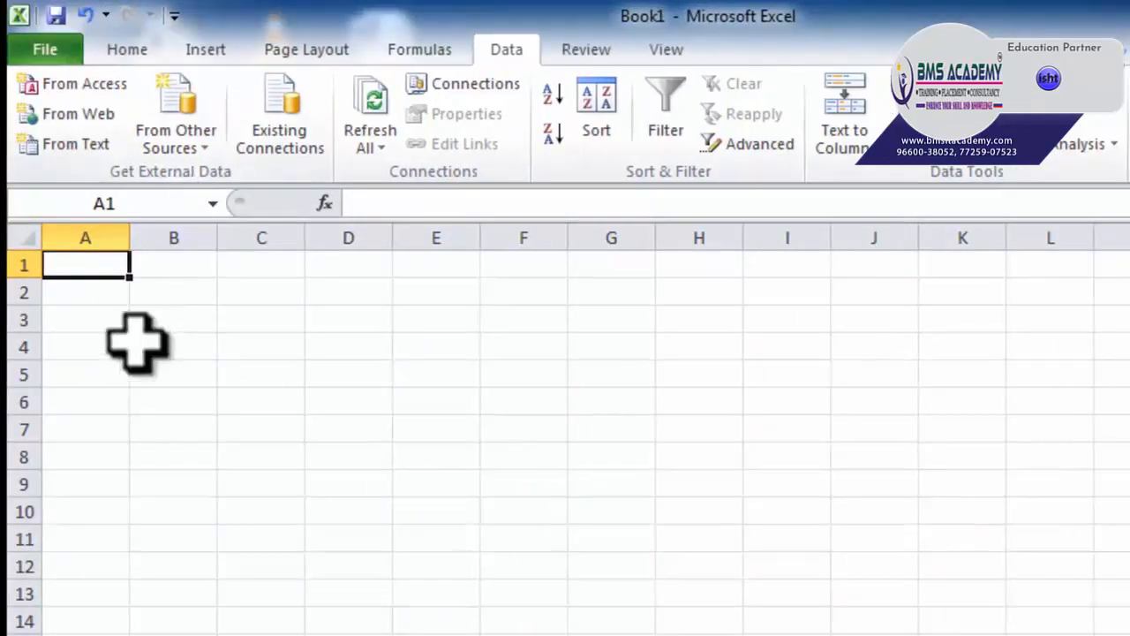
click(137, 343)
click(97, 270)
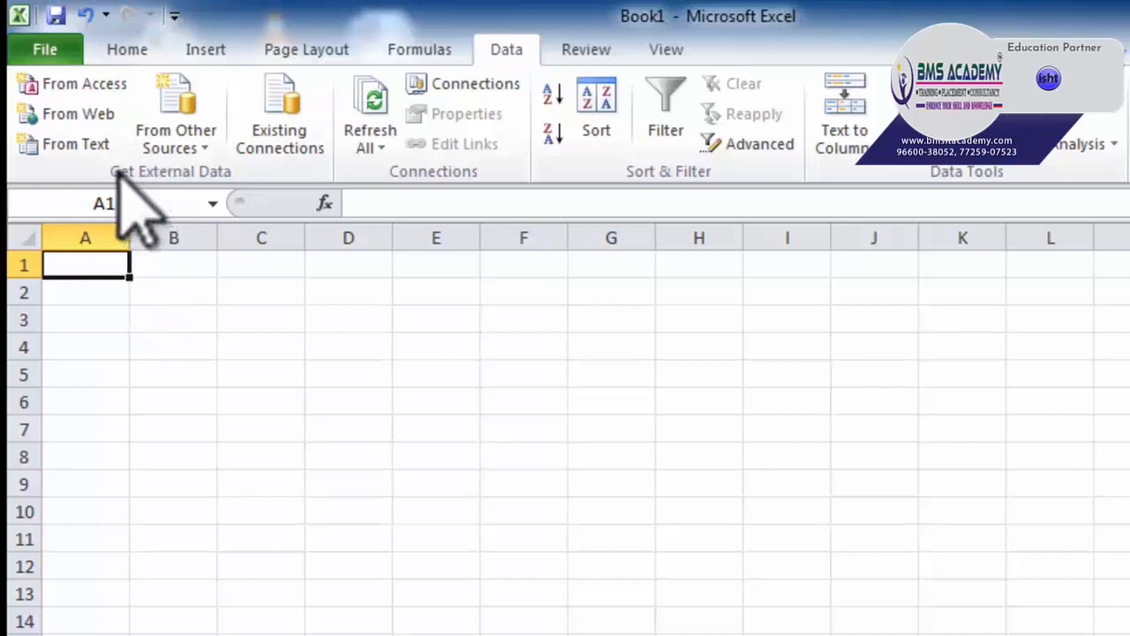
click(168, 344)
click(112, 268)
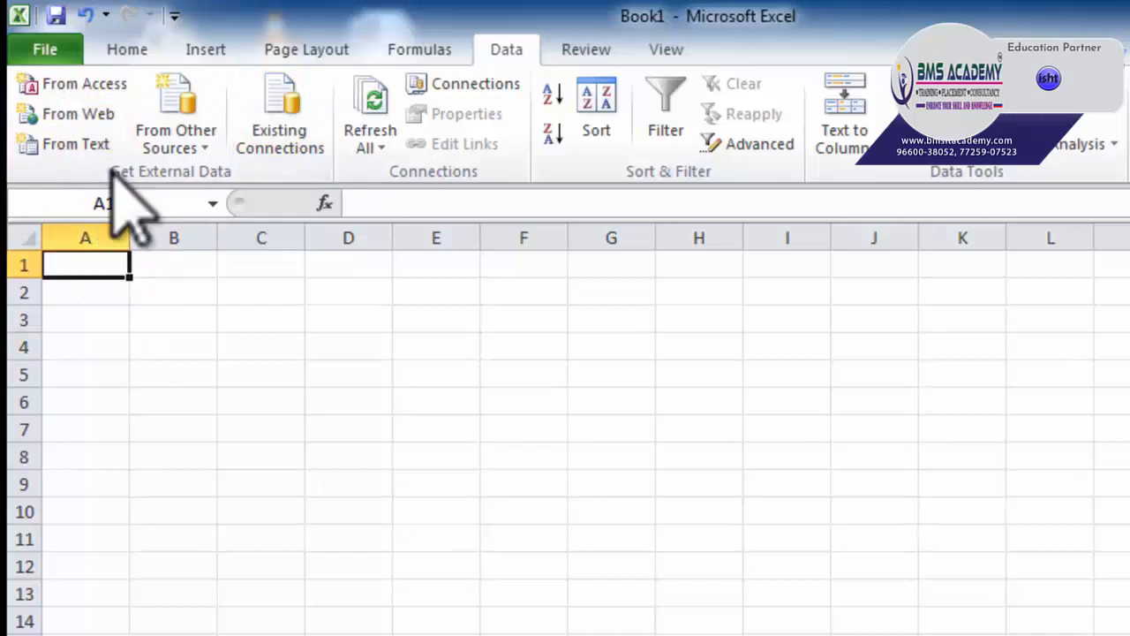
Open the Access database Database1 from the Documents library as an external data source
click(92, 88)
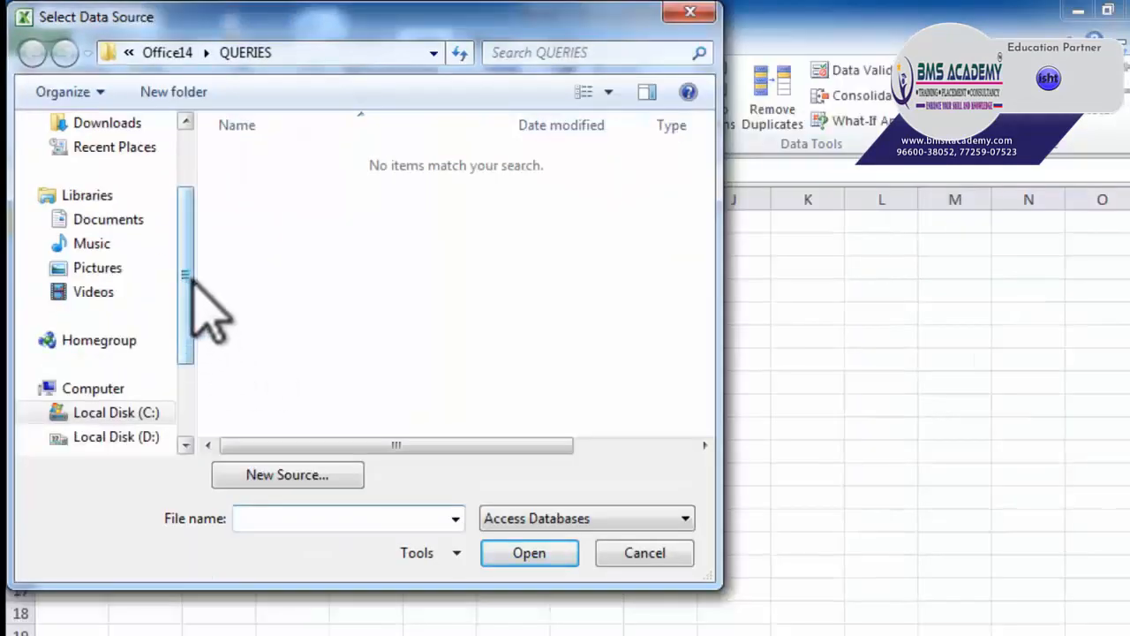
drag(228, 326, 224, 280)
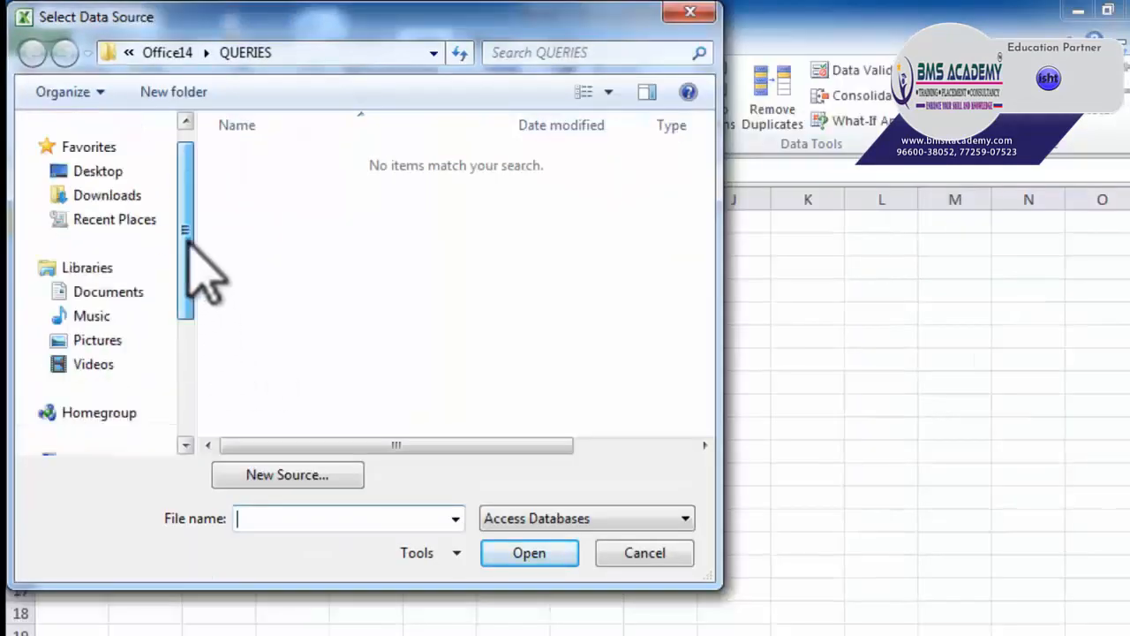
drag(188, 236, 187, 221)
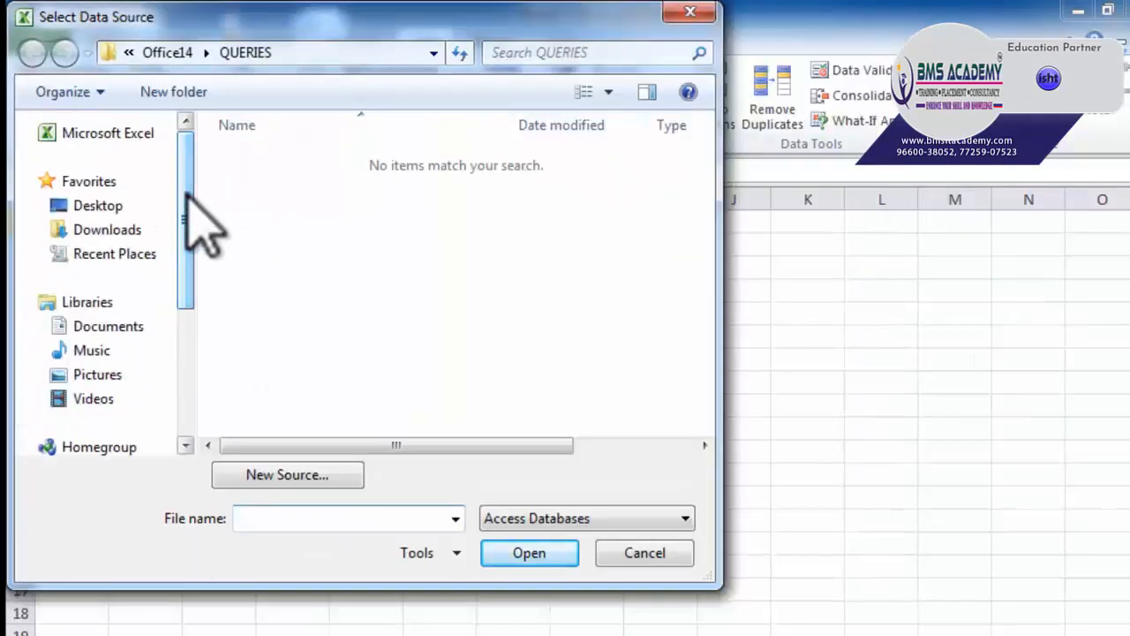
click(130, 334)
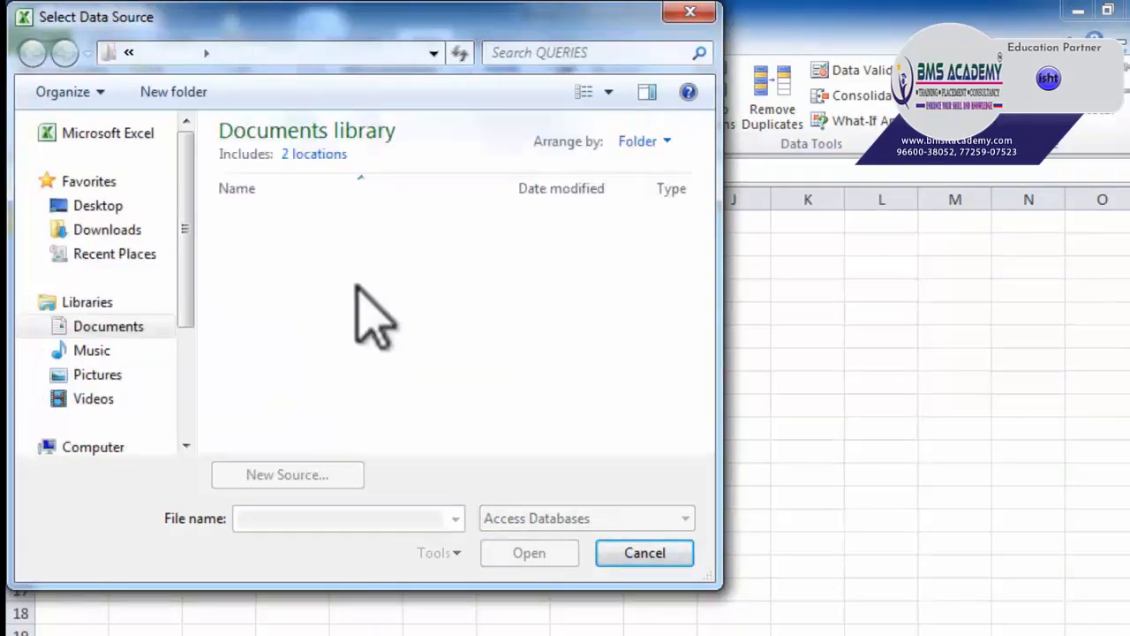
click(276, 320)
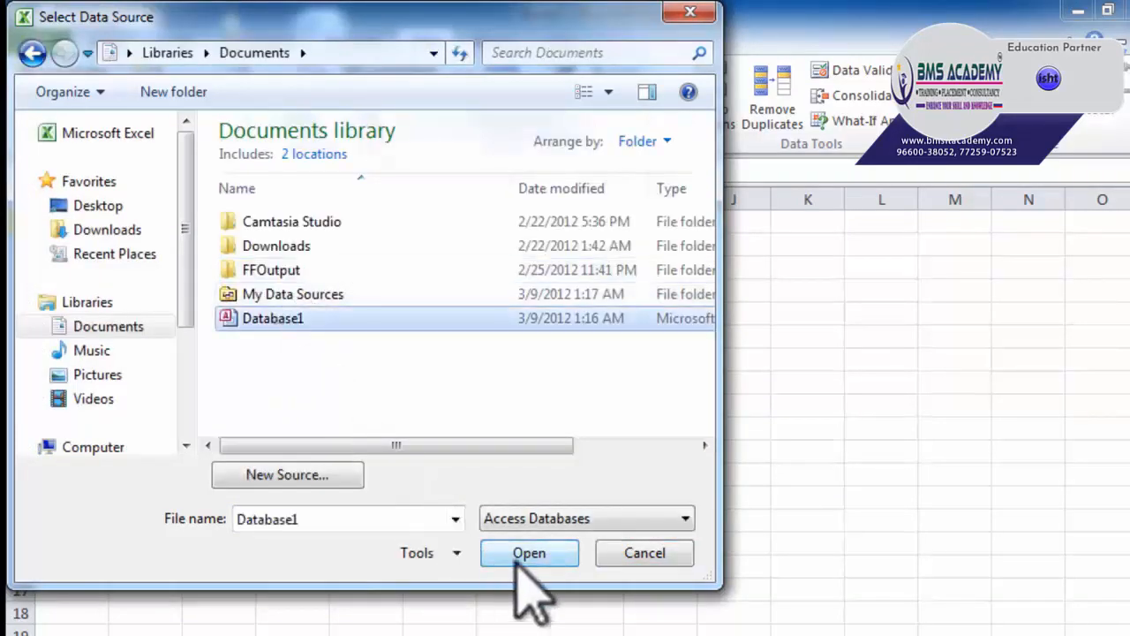
click(529, 554)
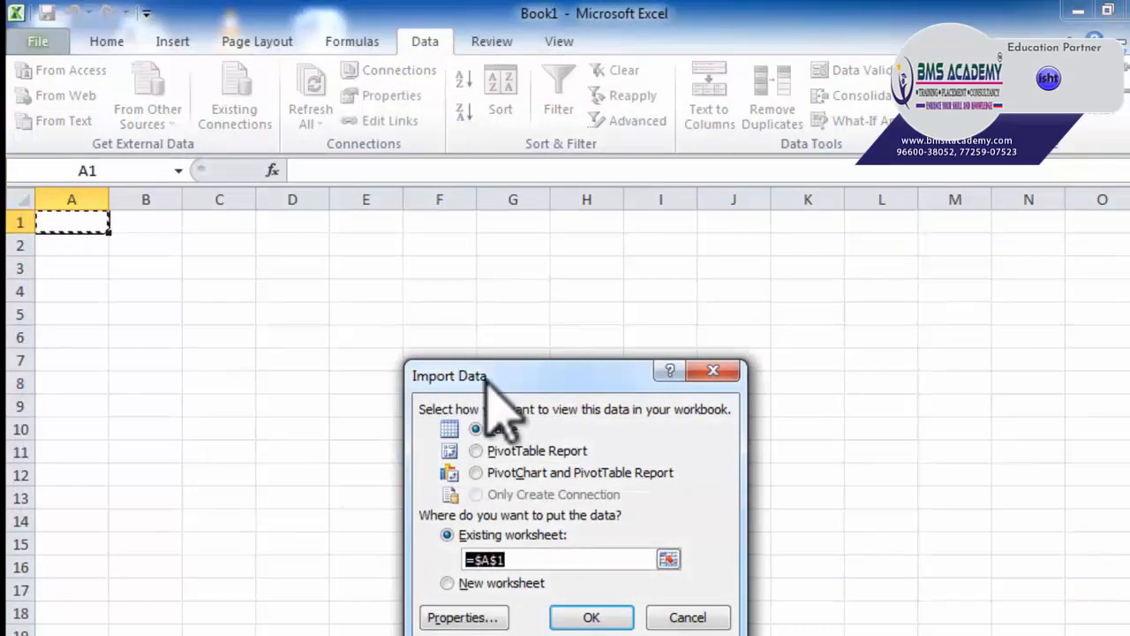
Import the Access data as a table into the existing worksheet at cell A1, leaving the table deselected
drag(476, 374, 323, 341)
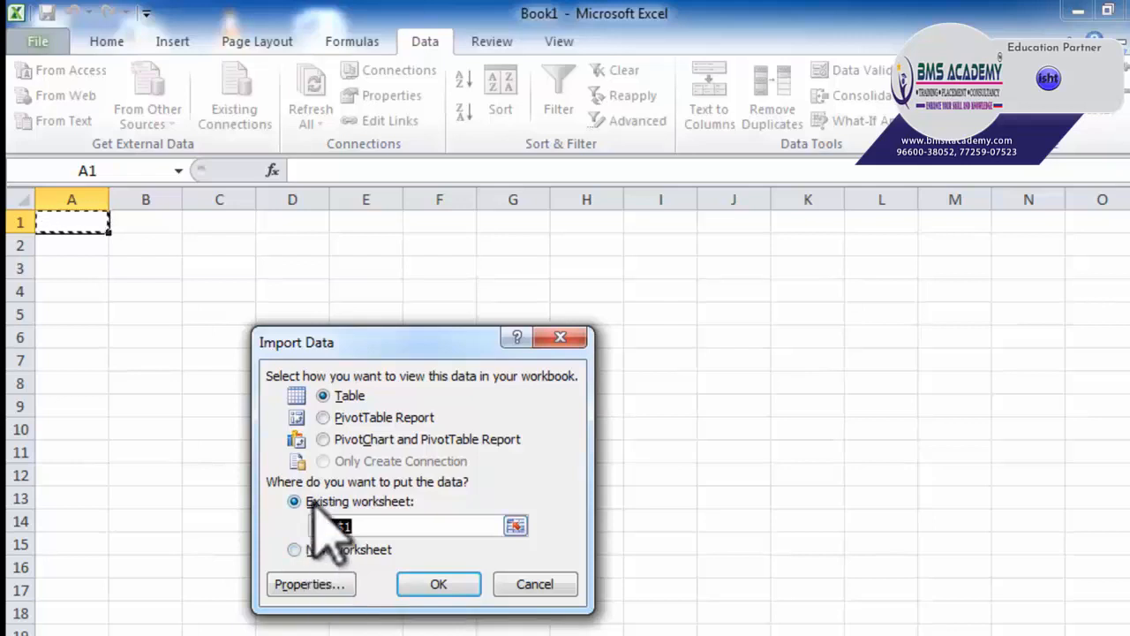
click(455, 581)
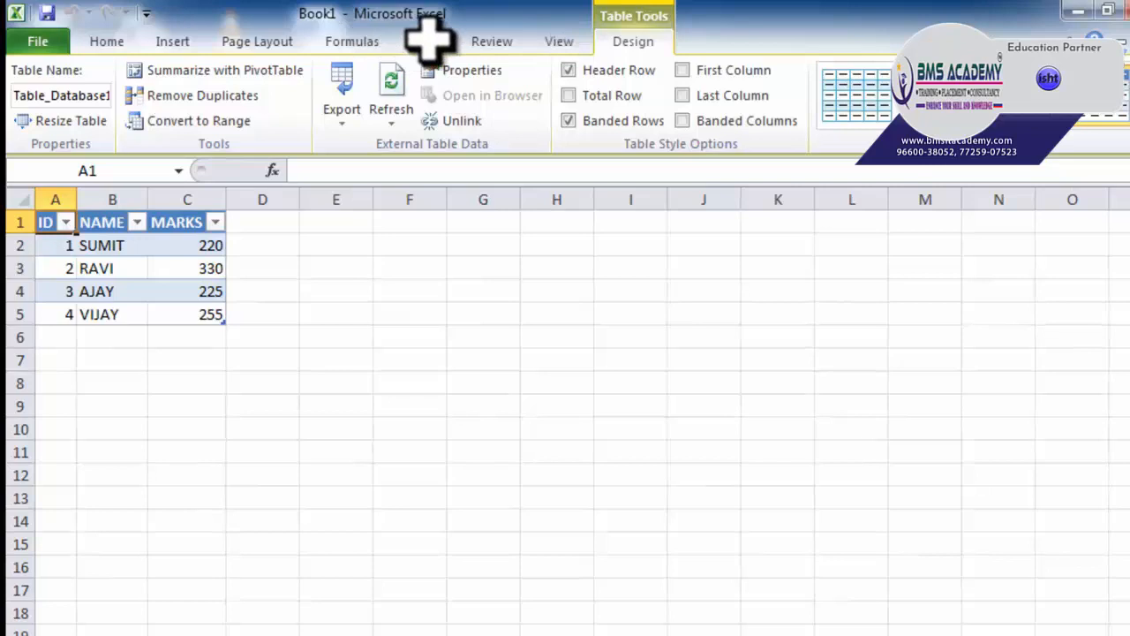
click(251, 505)
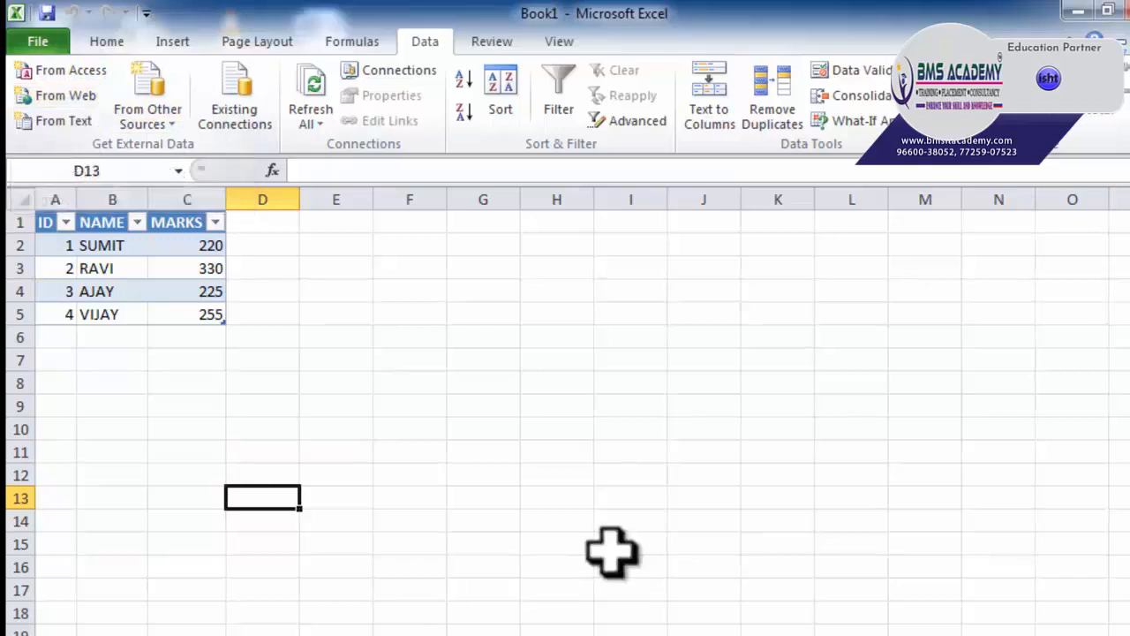
Switch to Internet Explorer and look over the EUR/USD quote page on Yahoo Finance
click(221, 634)
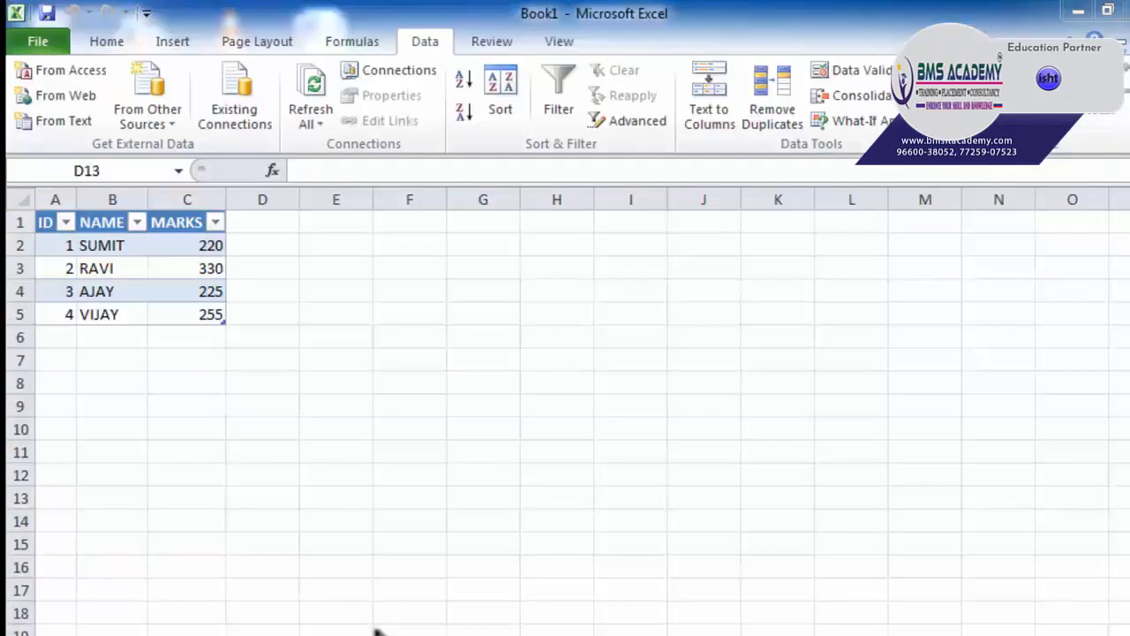
click(376, 630)
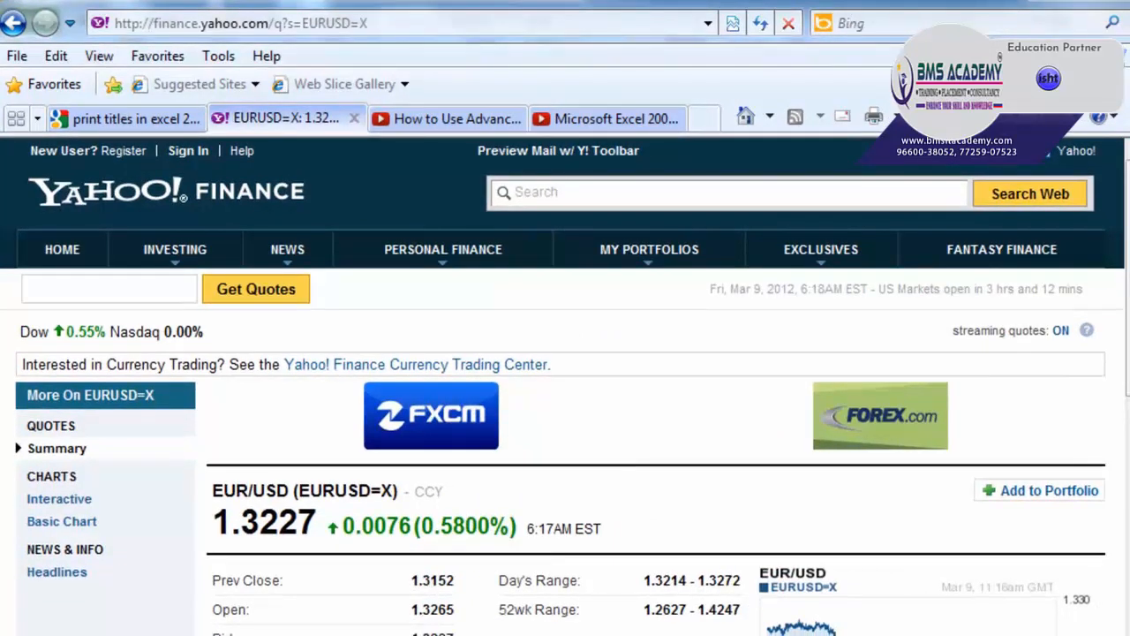
scroll(499, 539, down, 2)
scroll(424, 411, up, 2)
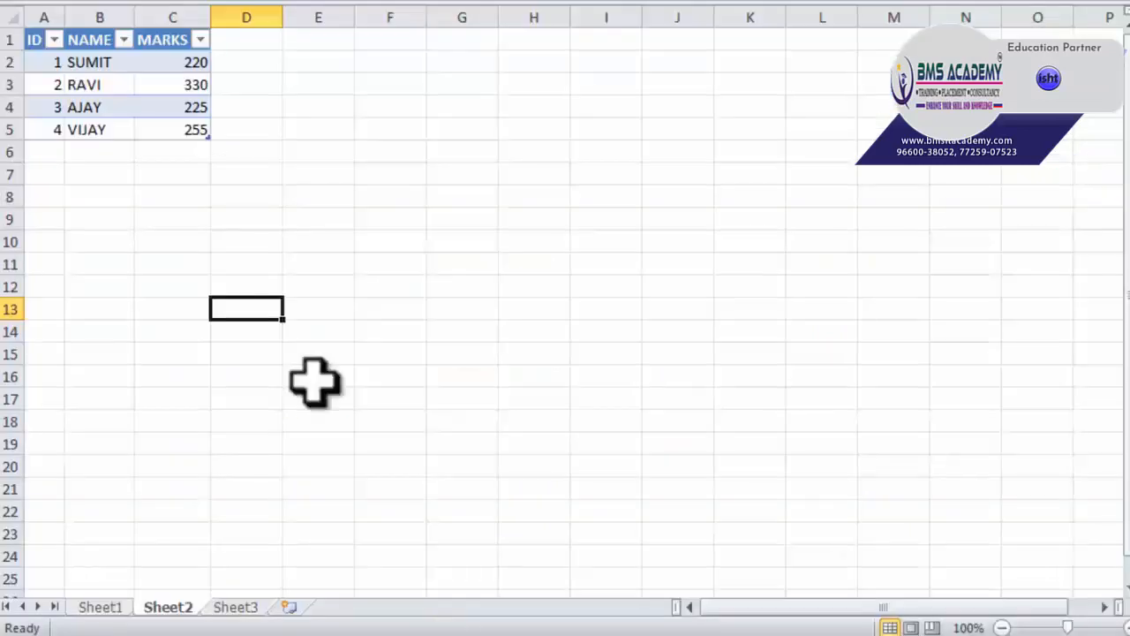
Return to the Excel worksheet and start a new web query from cell F1
click(159, 239)
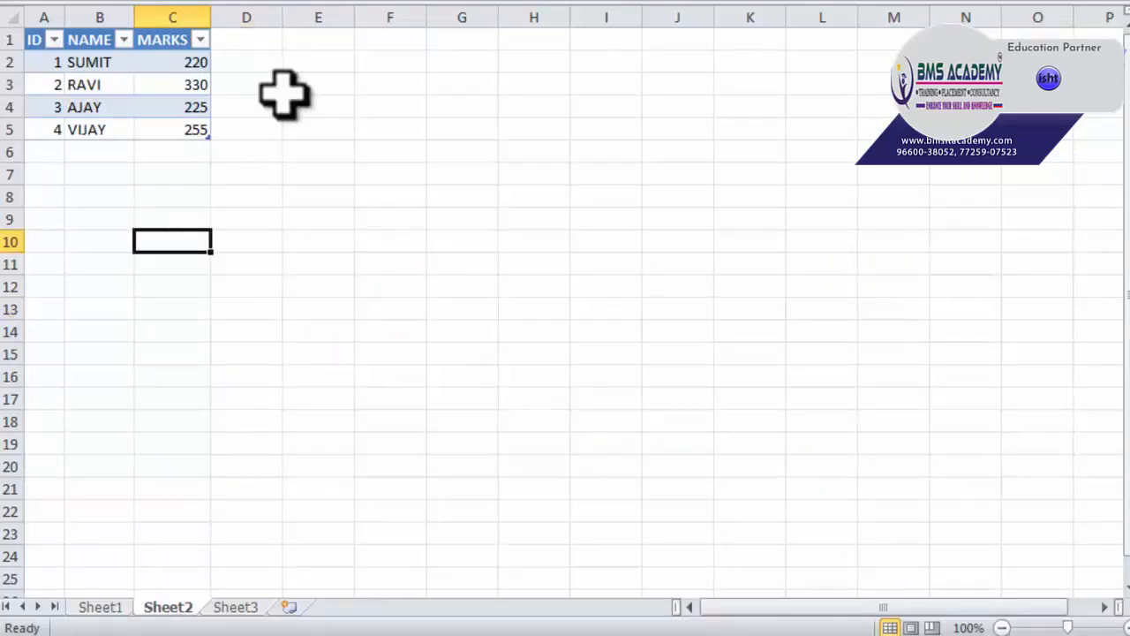
click(376, 39)
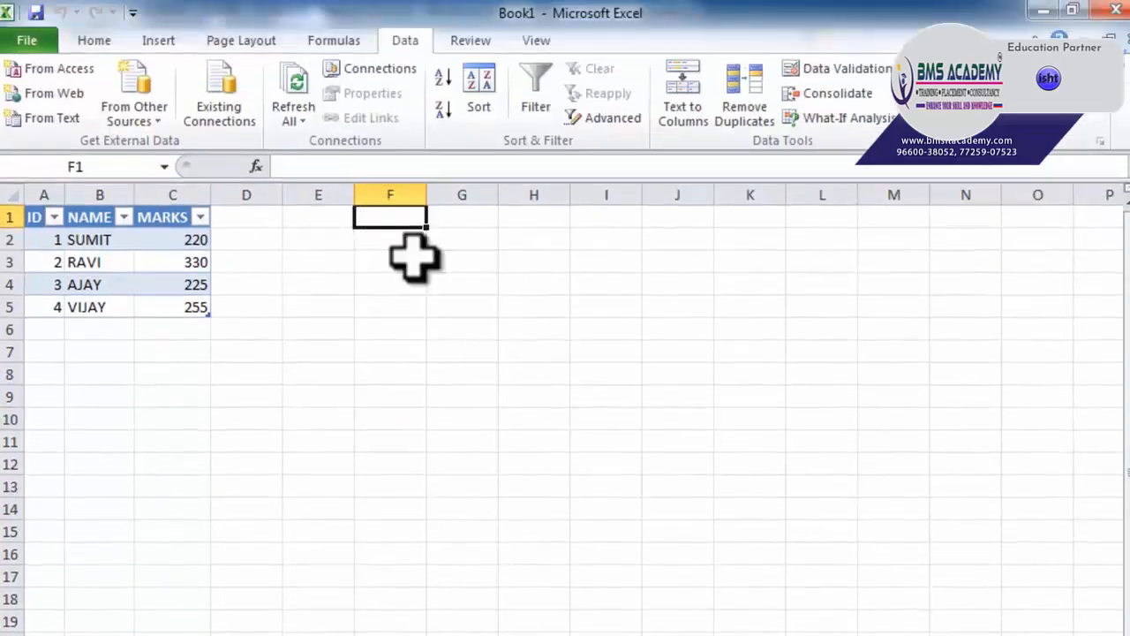
click(51, 93)
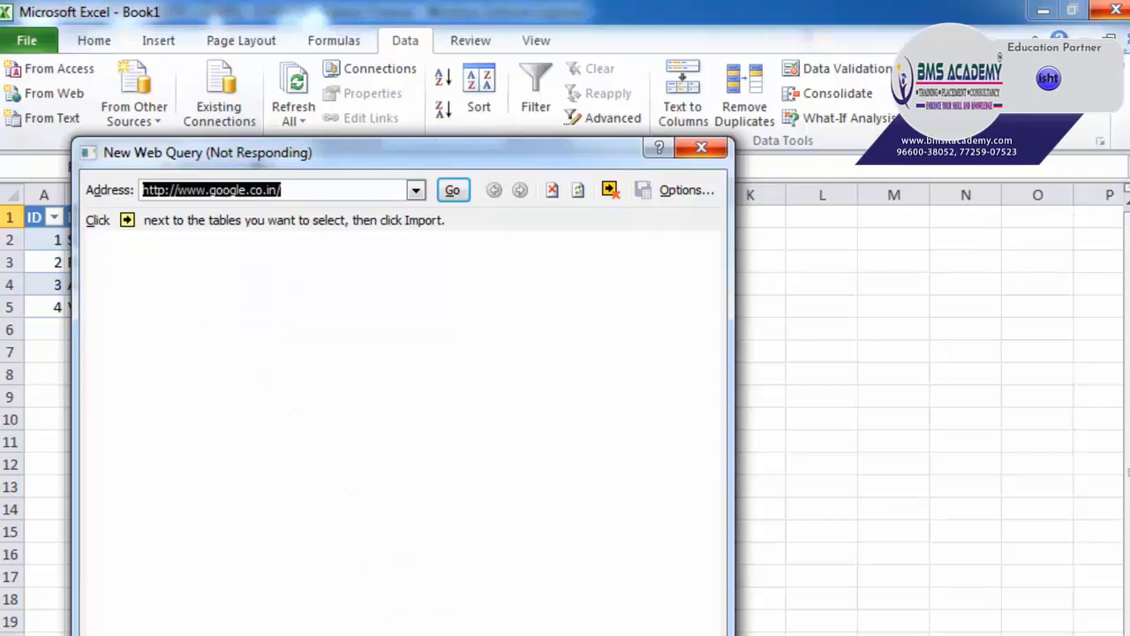
Switch to Internet Explorer and copy the web address of the Yahoo Finance EUR/USD quote page
mouse_move(353, 635)
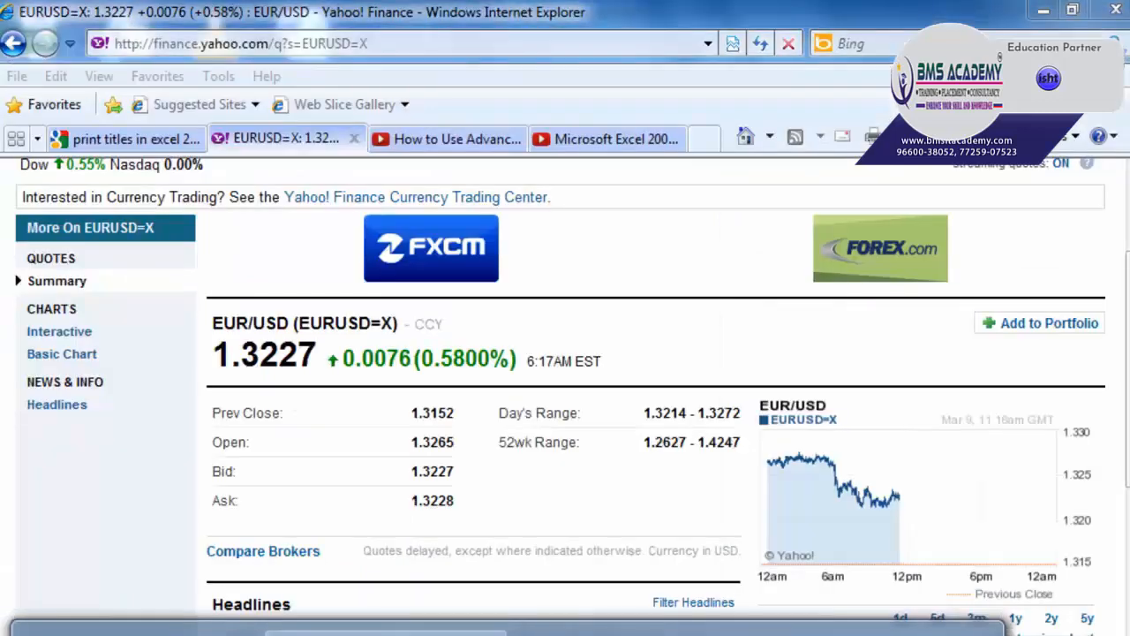
click(353, 631)
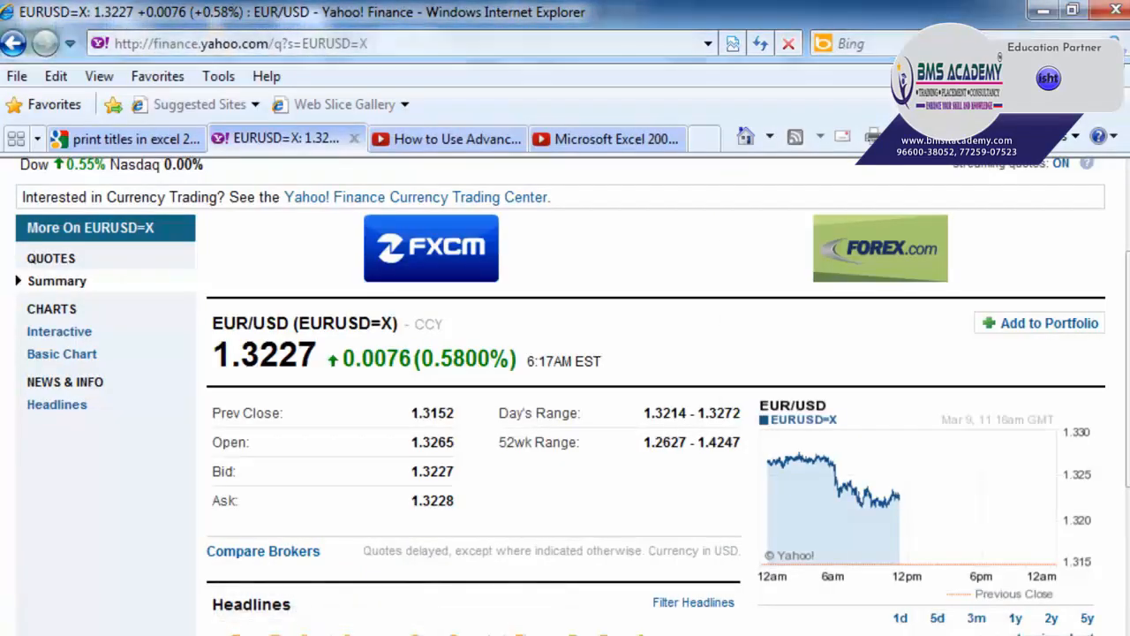
click(399, 44)
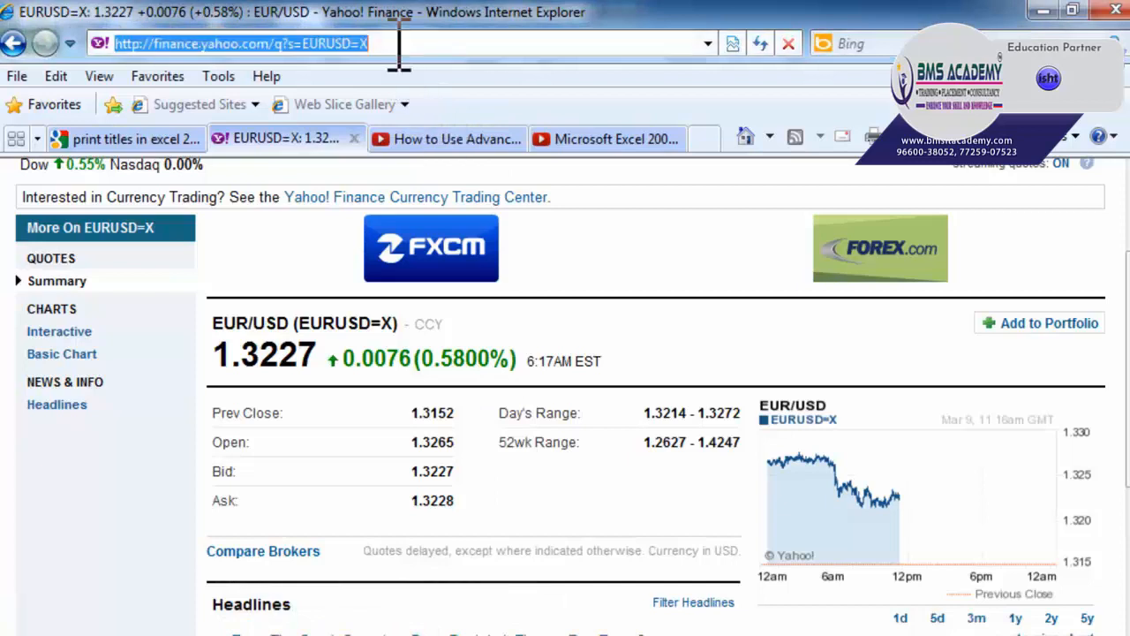
right_click(326, 50)
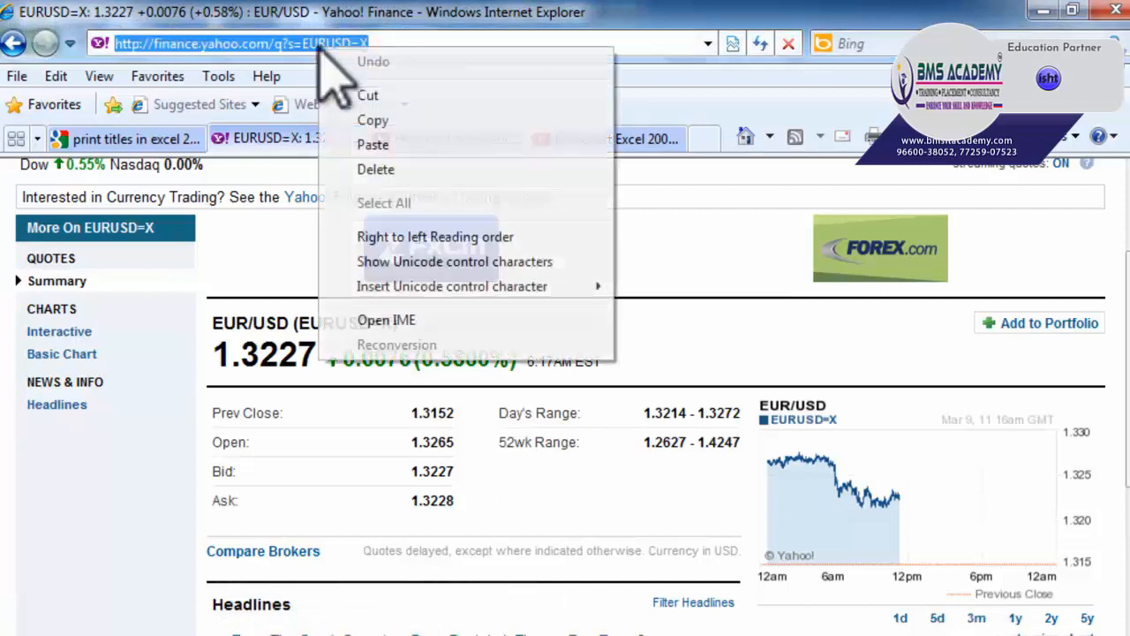
click(375, 120)
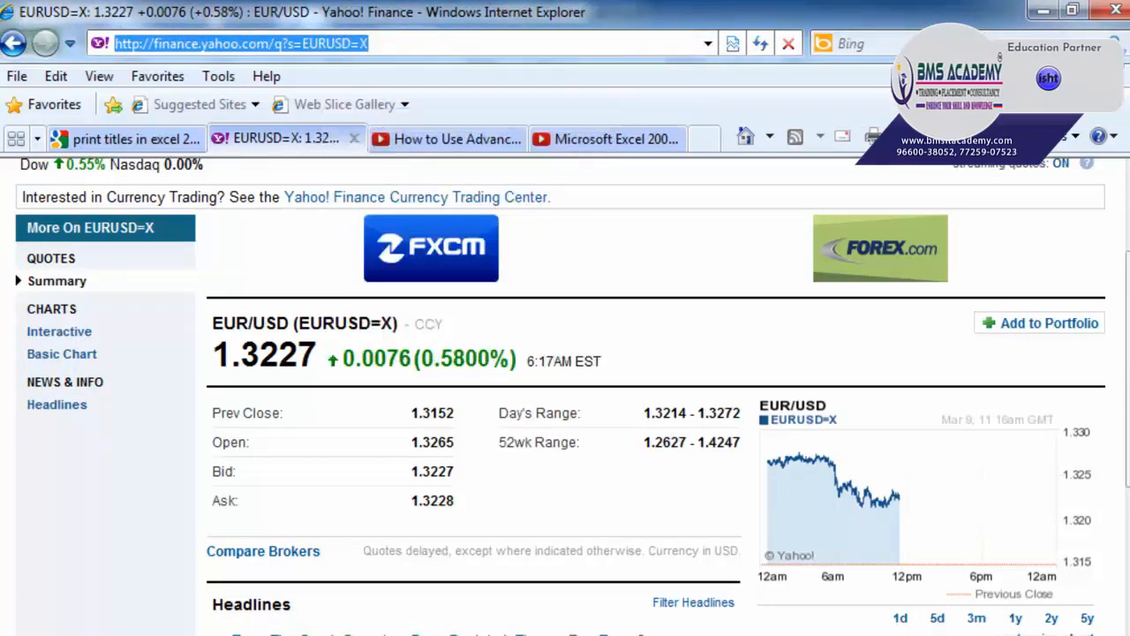
key(alt+Tab)
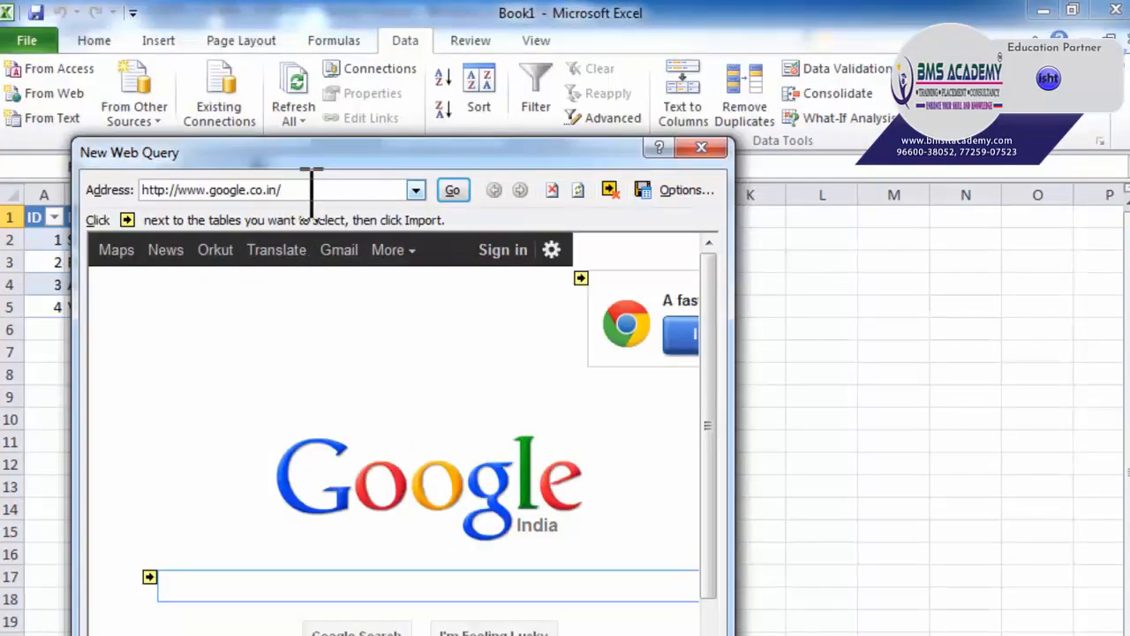
click(152, 190)
right_click(178, 190)
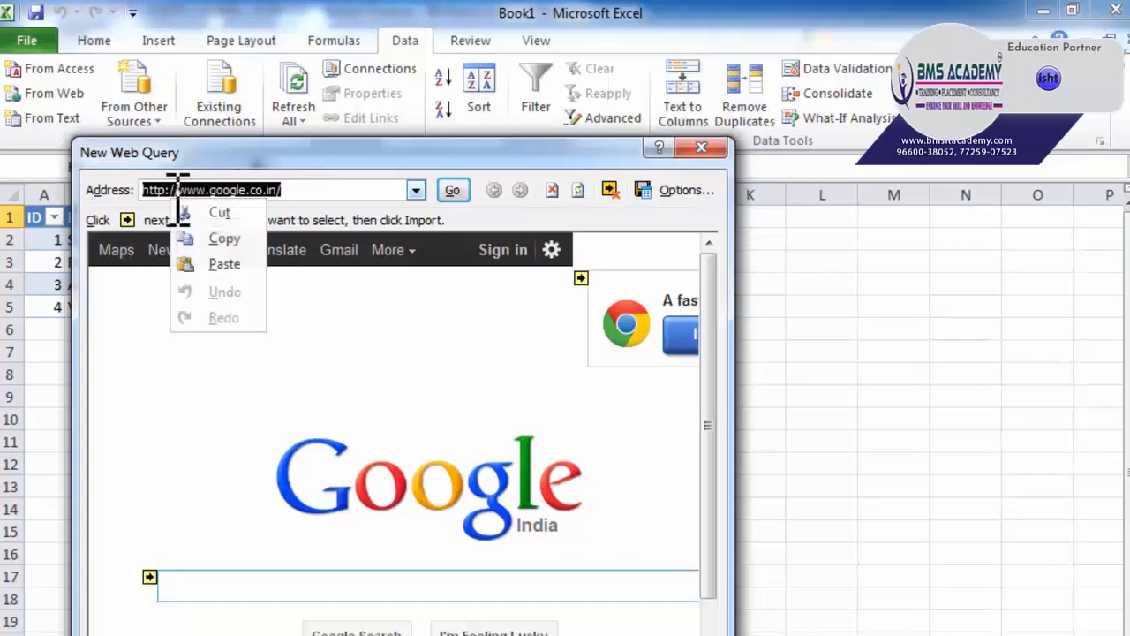
click(224, 264)
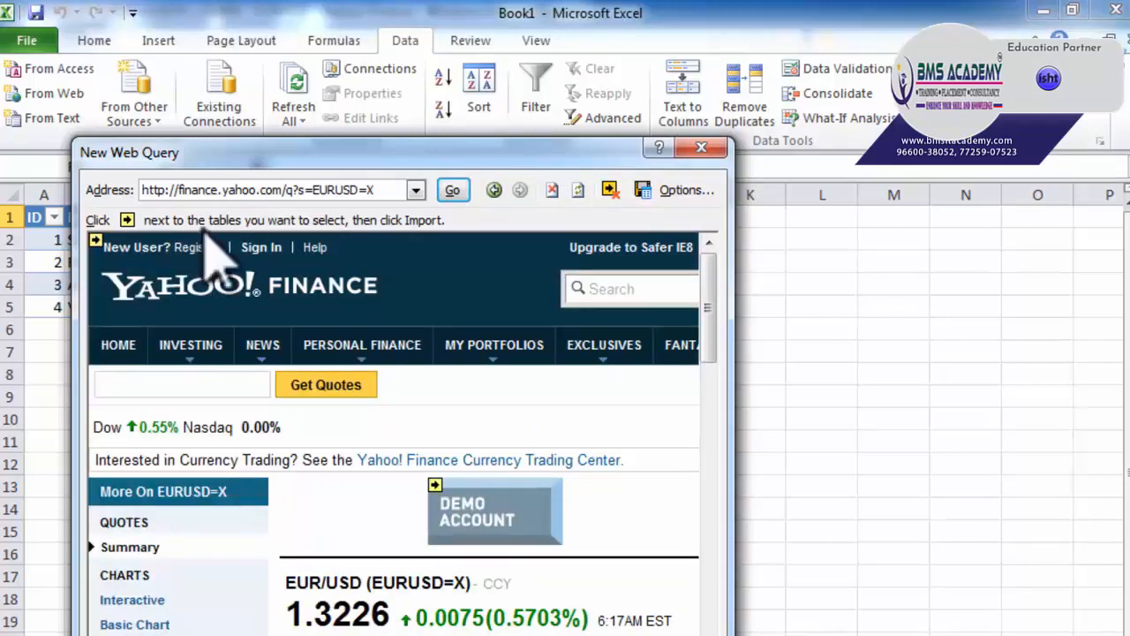
Mark the EUR/USD table with Prev Close, Open, Bid and Ask for import in the web query
scroll(733, 547, down, 3)
drag(707, 365, 747, 424)
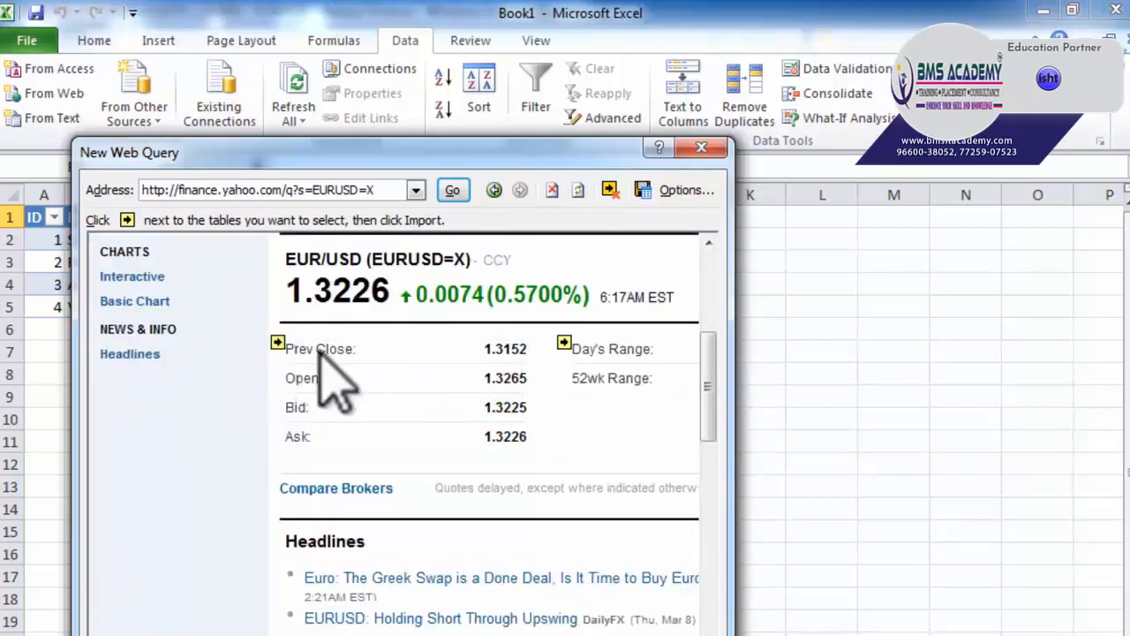
scroll(309, 397, up, 3)
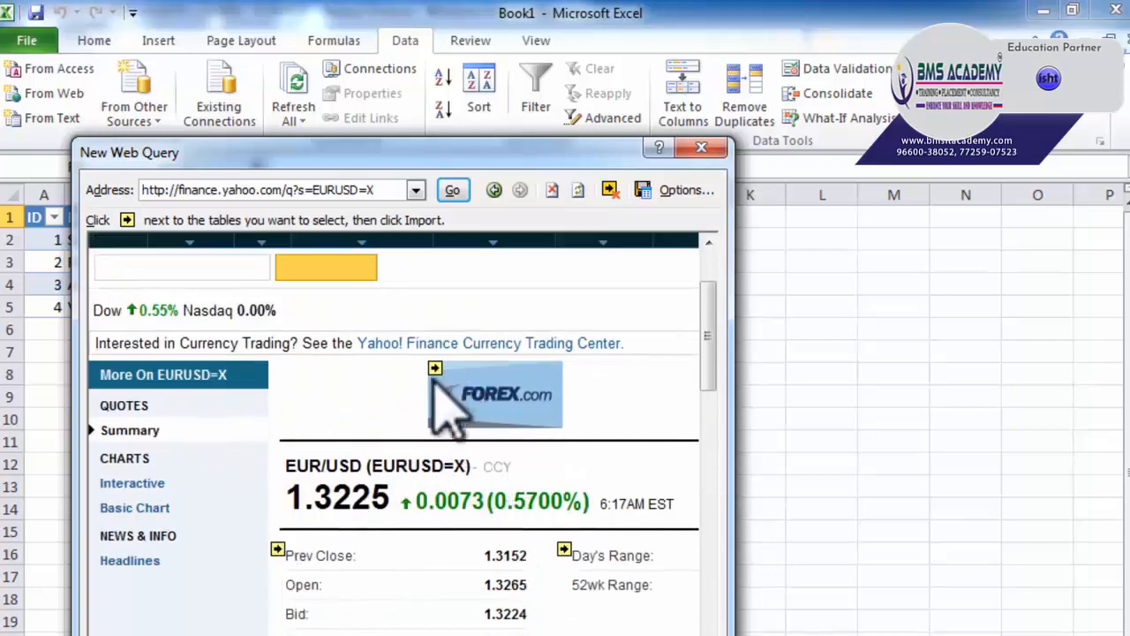
scroll(366, 530, down, 2)
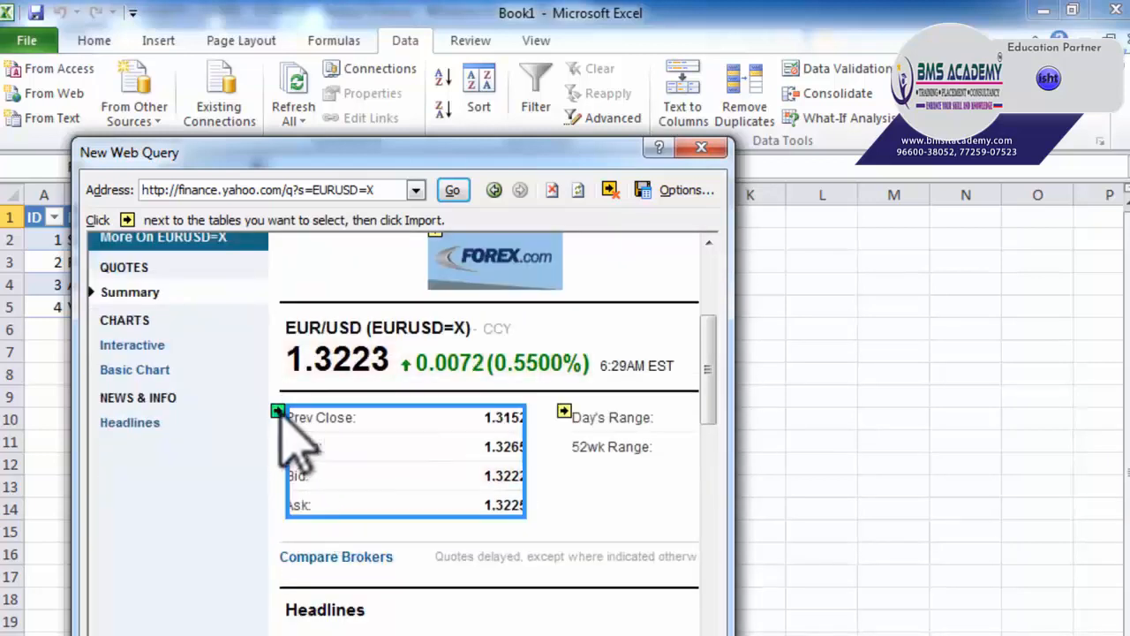
click(278, 411)
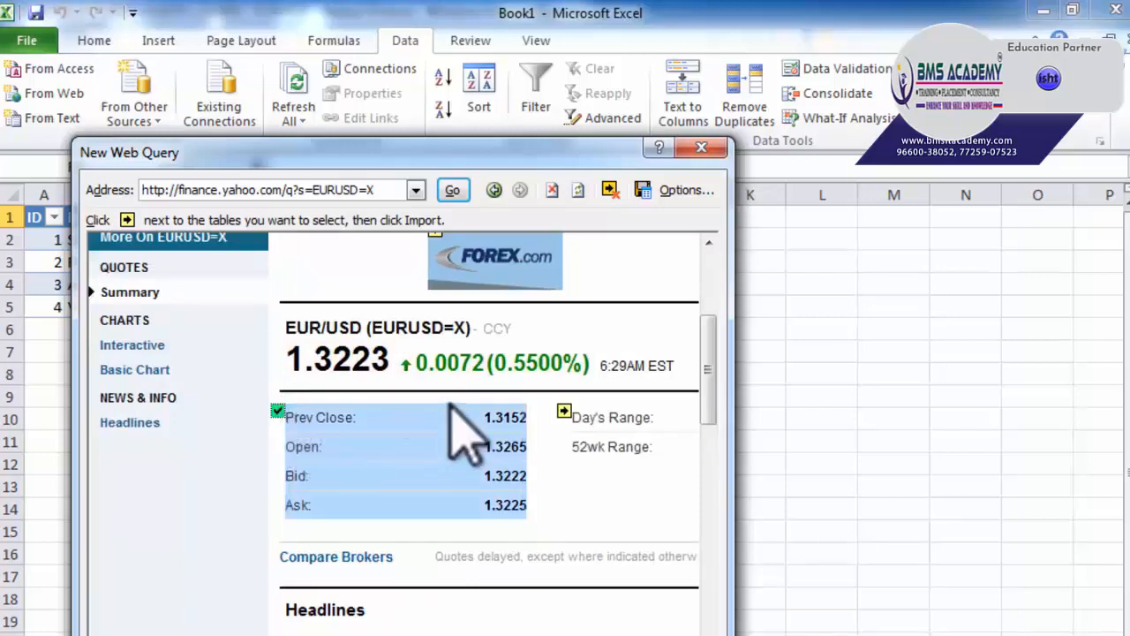
Import the marked web table into the existing worksheet at =$F$1
scroll(529, 485, down, 3)
scroll(618, 521, down, 3)
scroll(618, 495, up, 10)
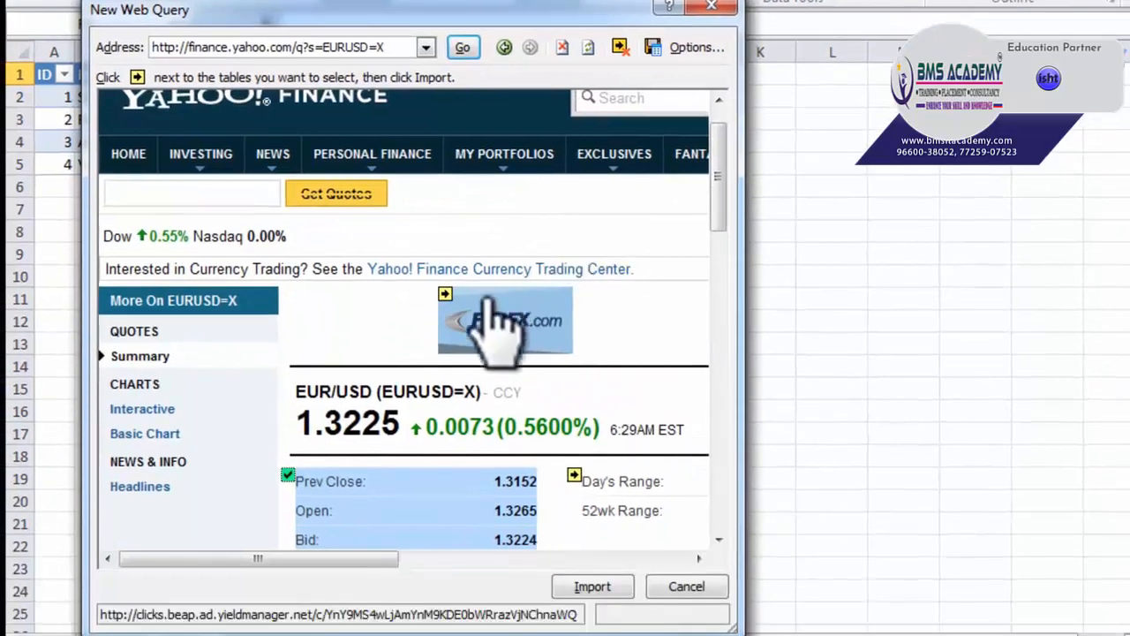
scroll(454, 341, down, 3)
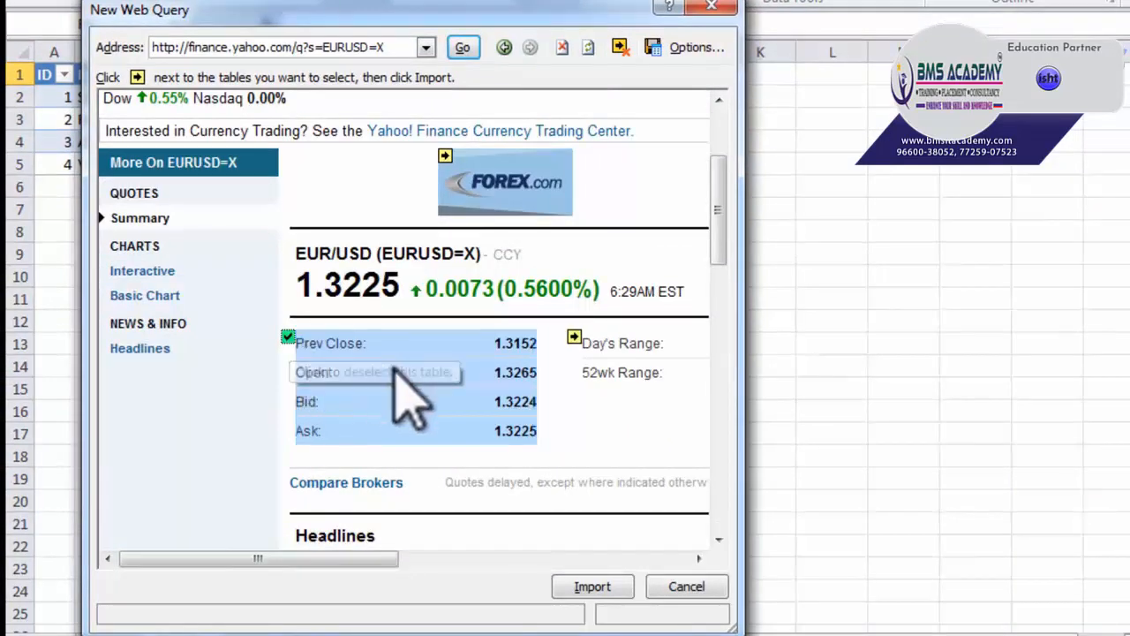
click(583, 588)
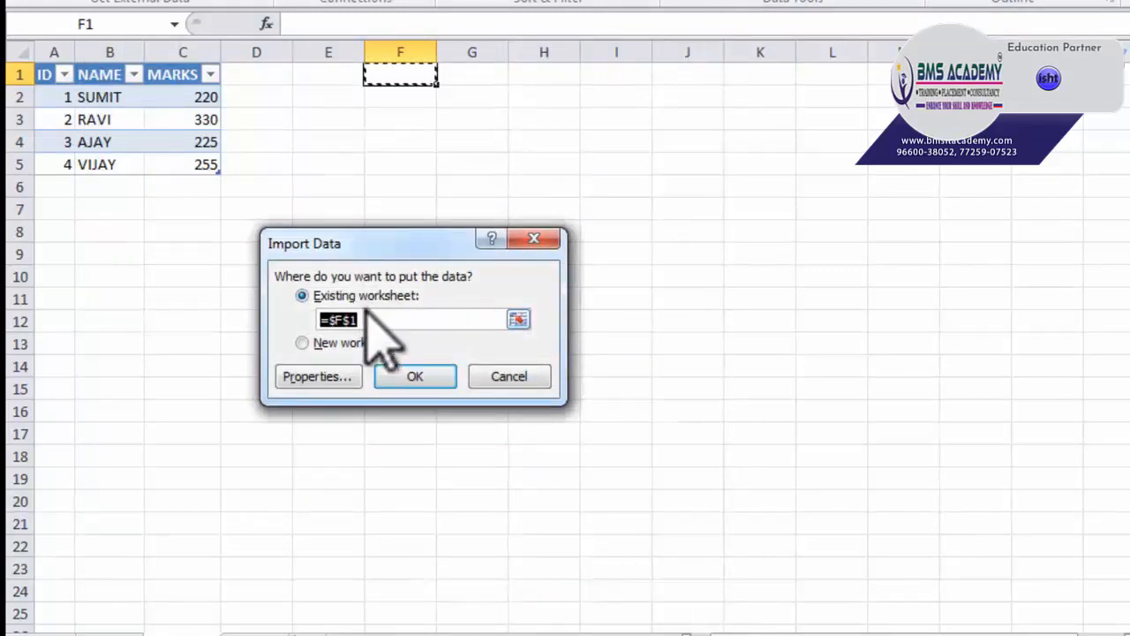
click(422, 378)
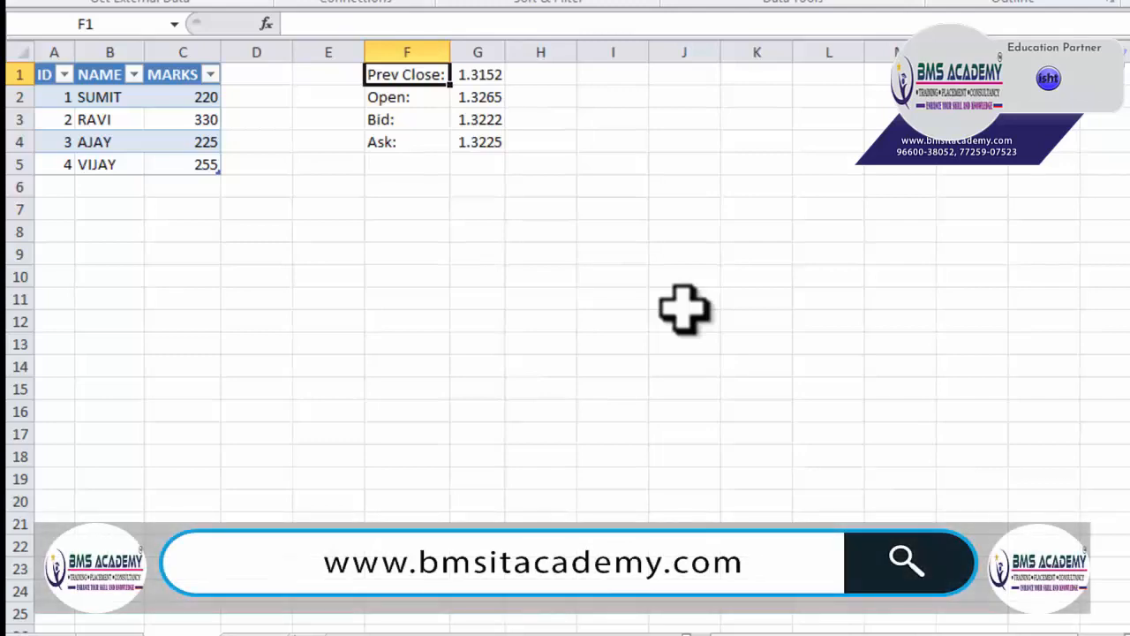
Start a text import at cell F15 using the DATA text file from the Desktop
click(423, 382)
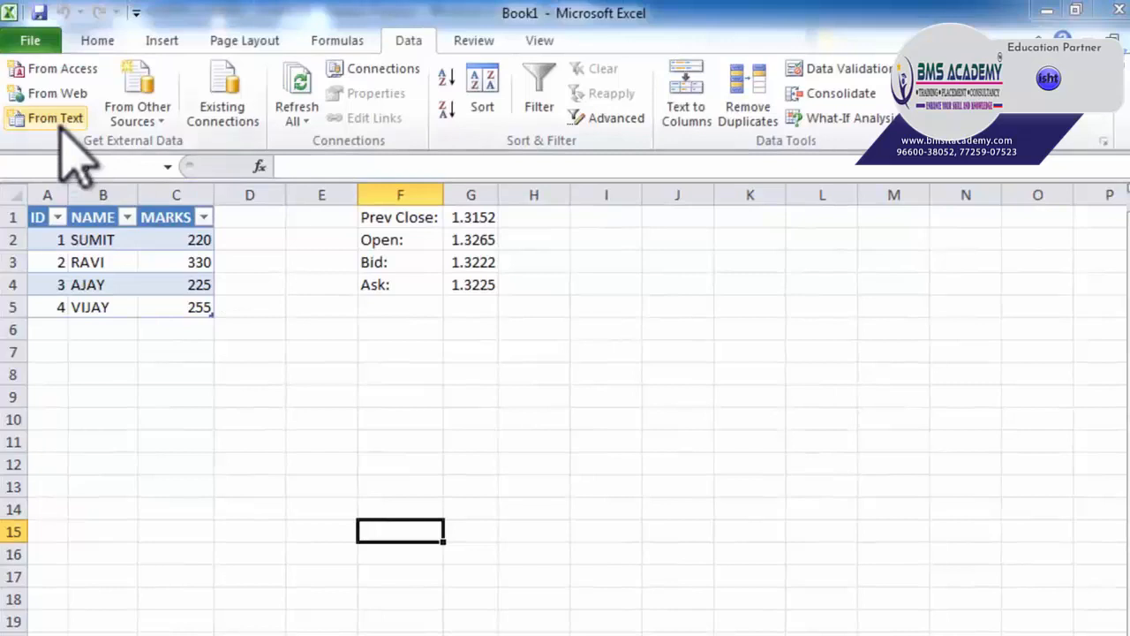
click(59, 119)
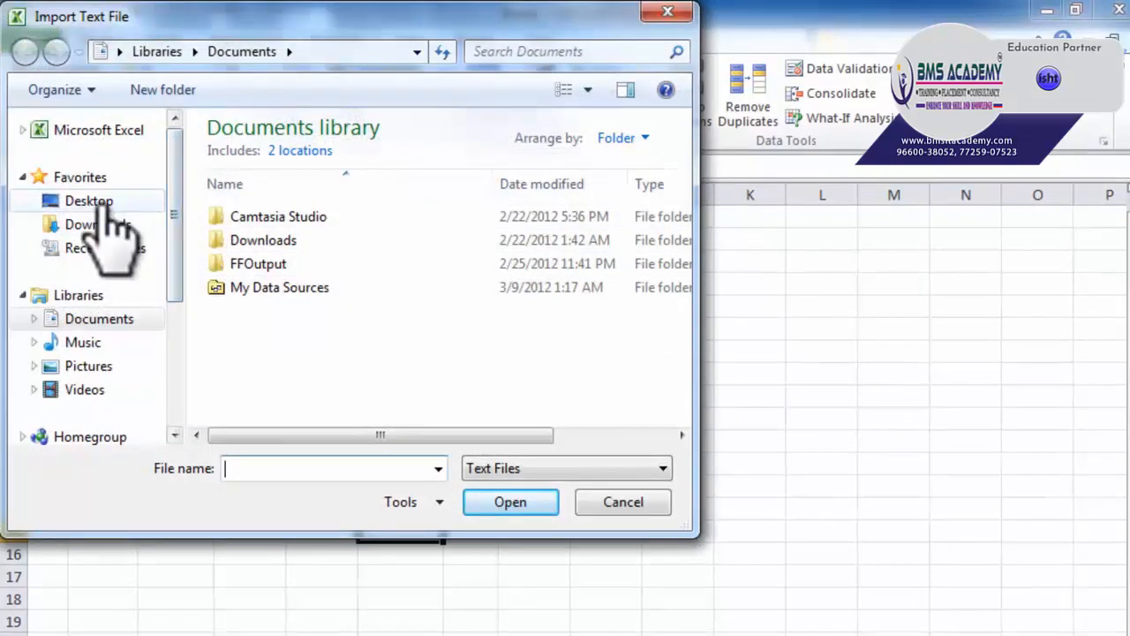
click(105, 203)
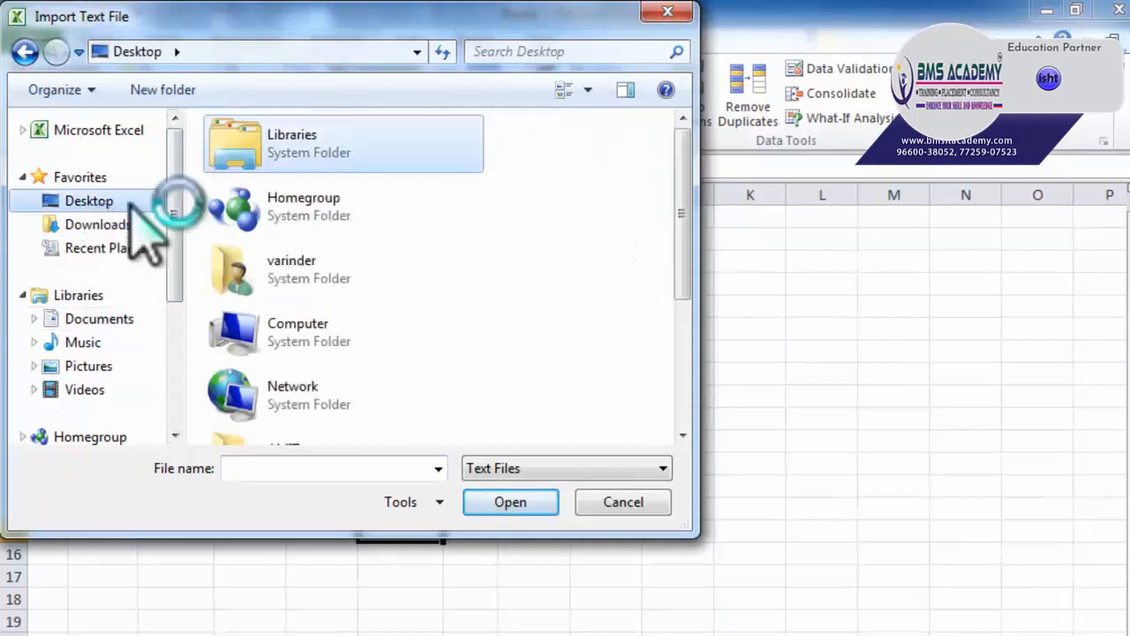
scroll(131, 208, down, 3)
drag(681, 267, 678, 428)
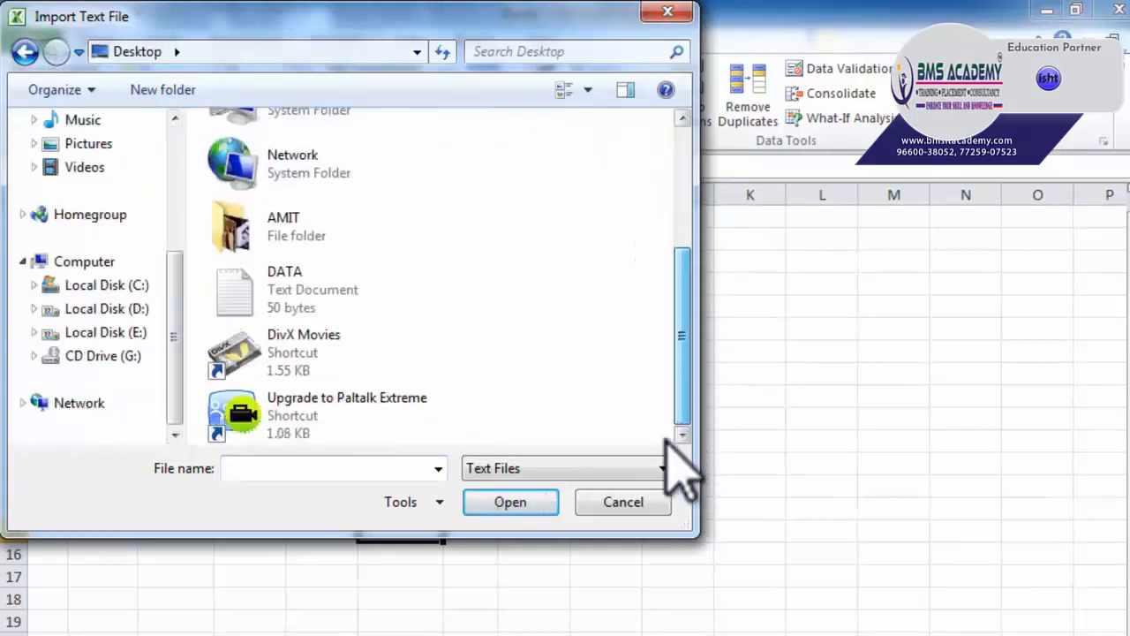
click(272, 297)
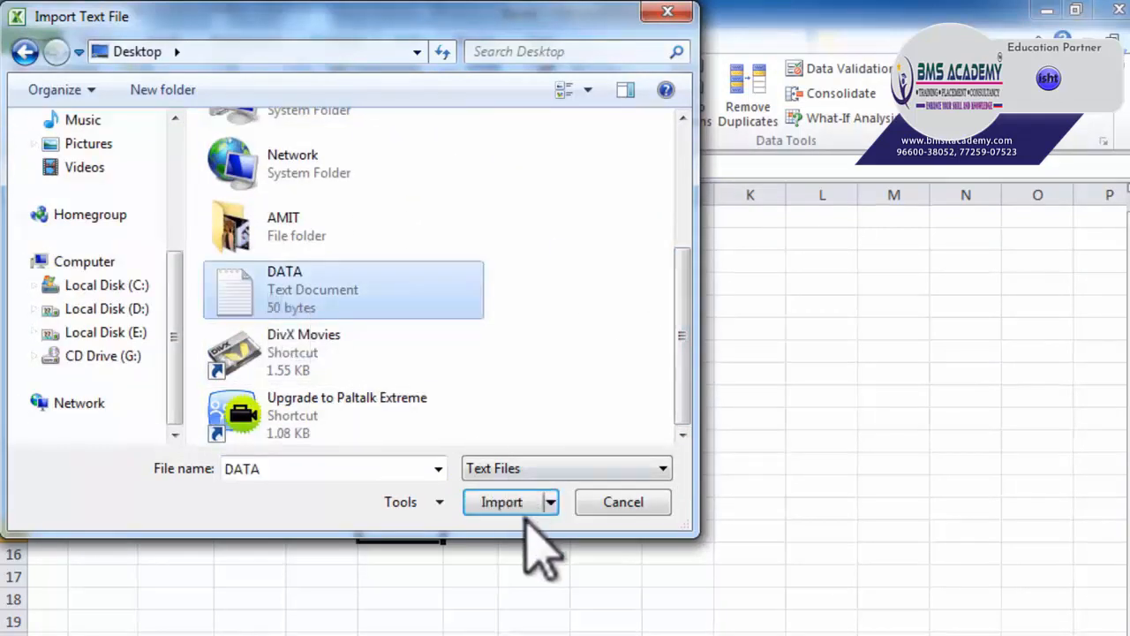
click(507, 508)
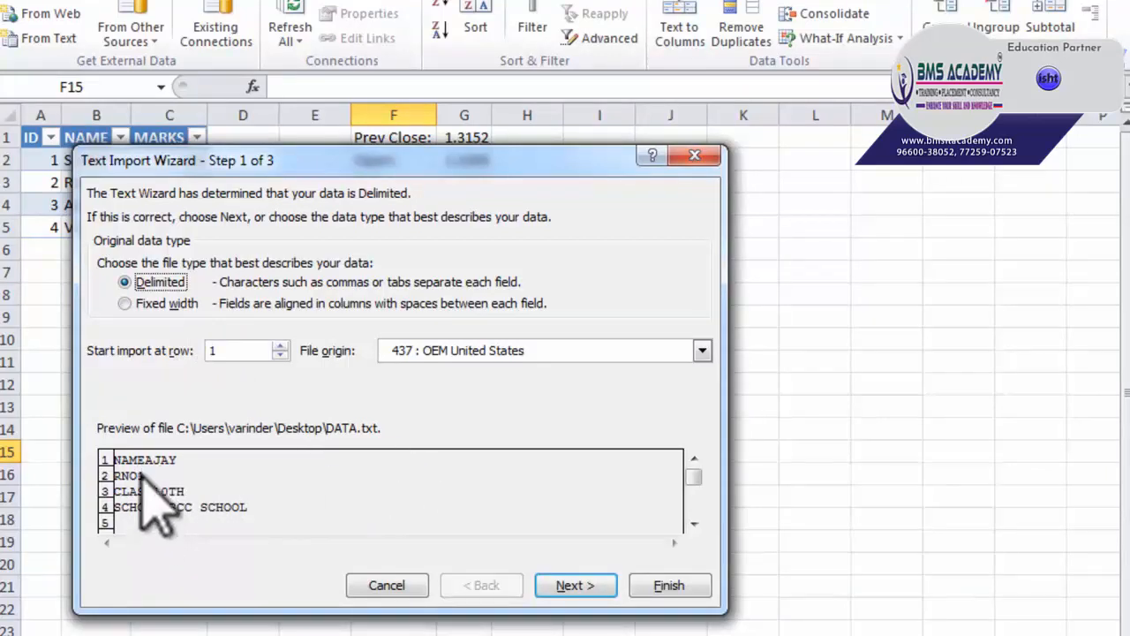
Import the file as tab-delimited data with General column format into the existing worksheet at =$F$15
click(576, 587)
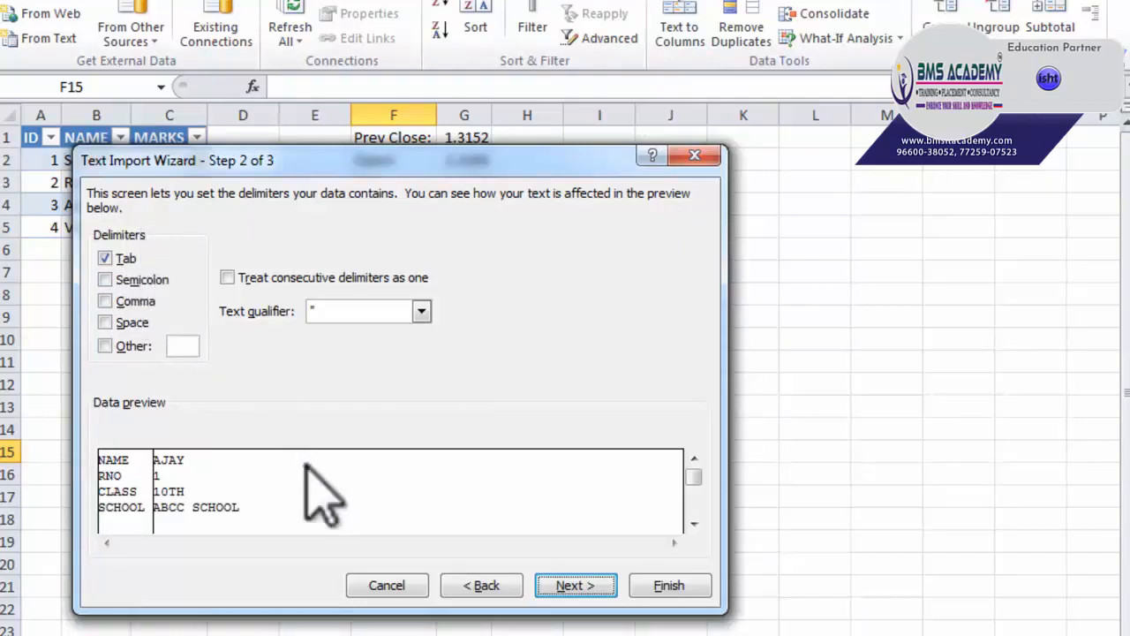
click(572, 586)
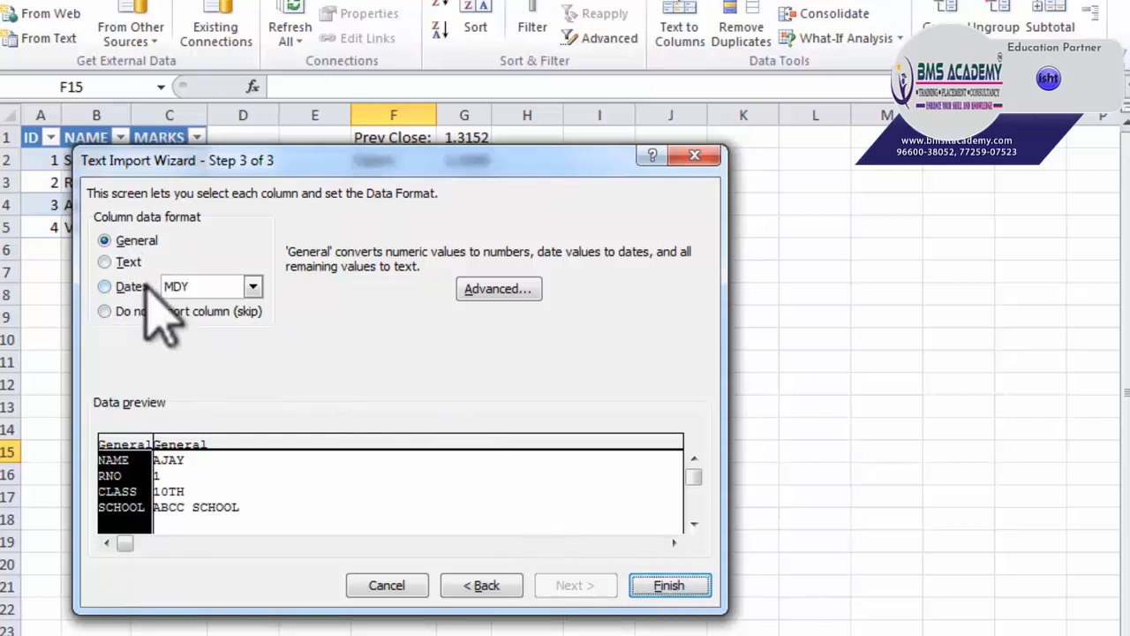
click(669, 586)
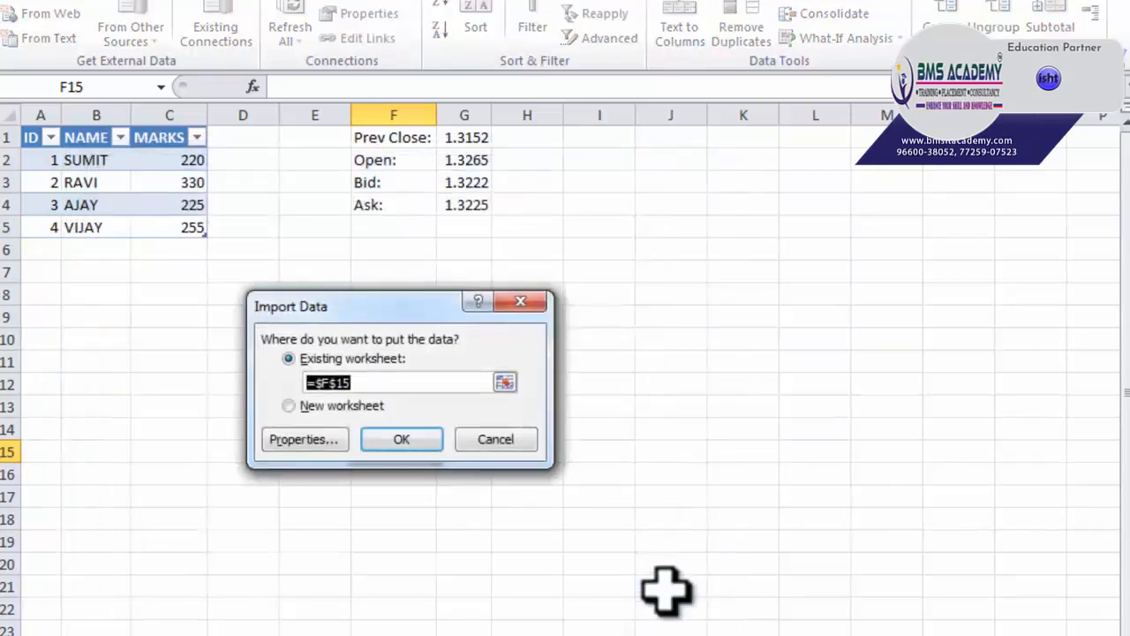
drag(366, 307, 658, 307)
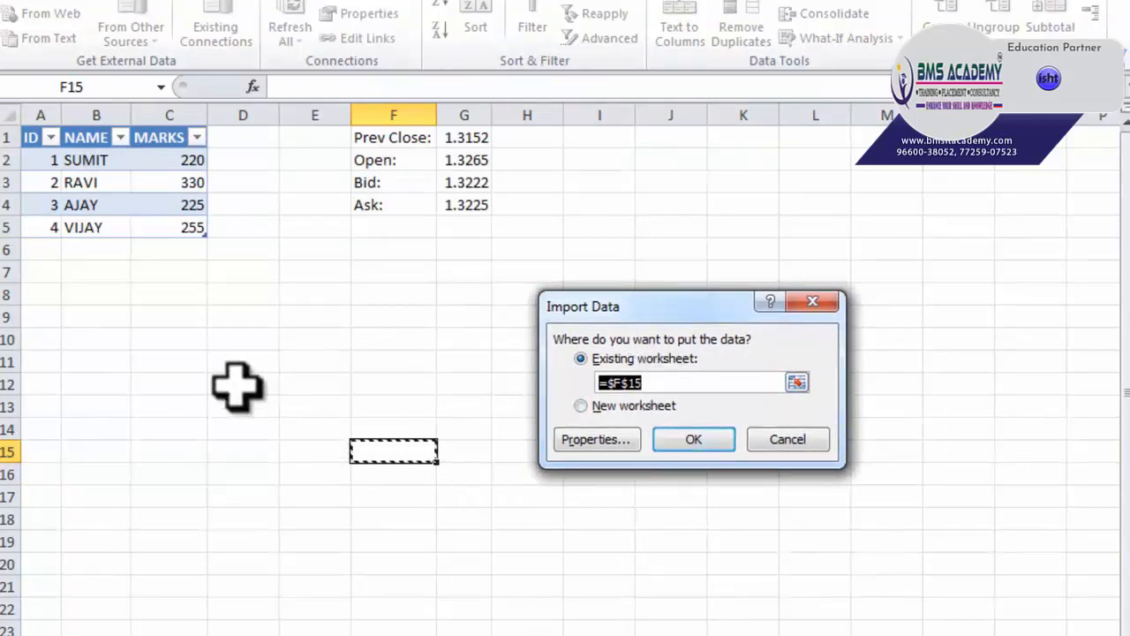
click(680, 440)
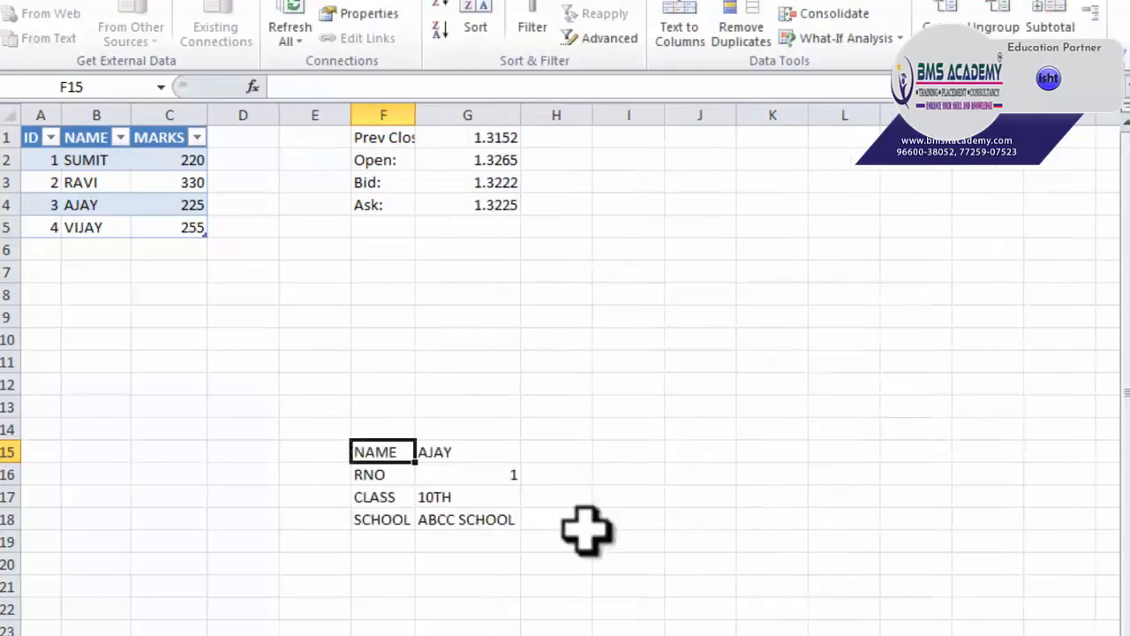
drag(382, 455, 485, 508)
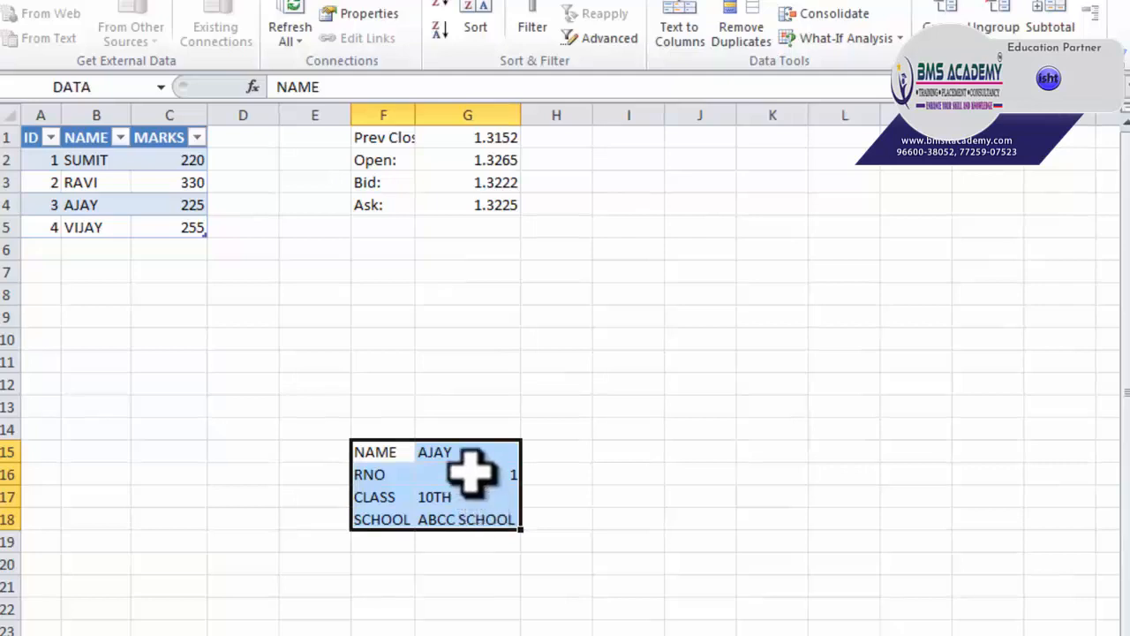
click(439, 358)
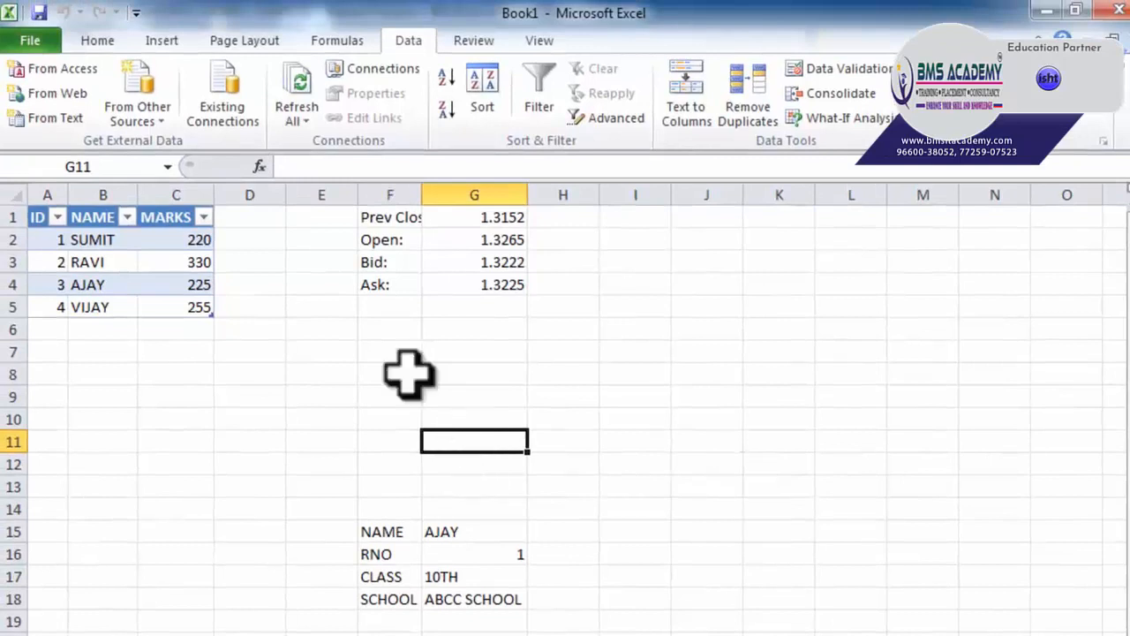
Look through the other external data sources and the list of existing connections without importing anything
click(159, 115)
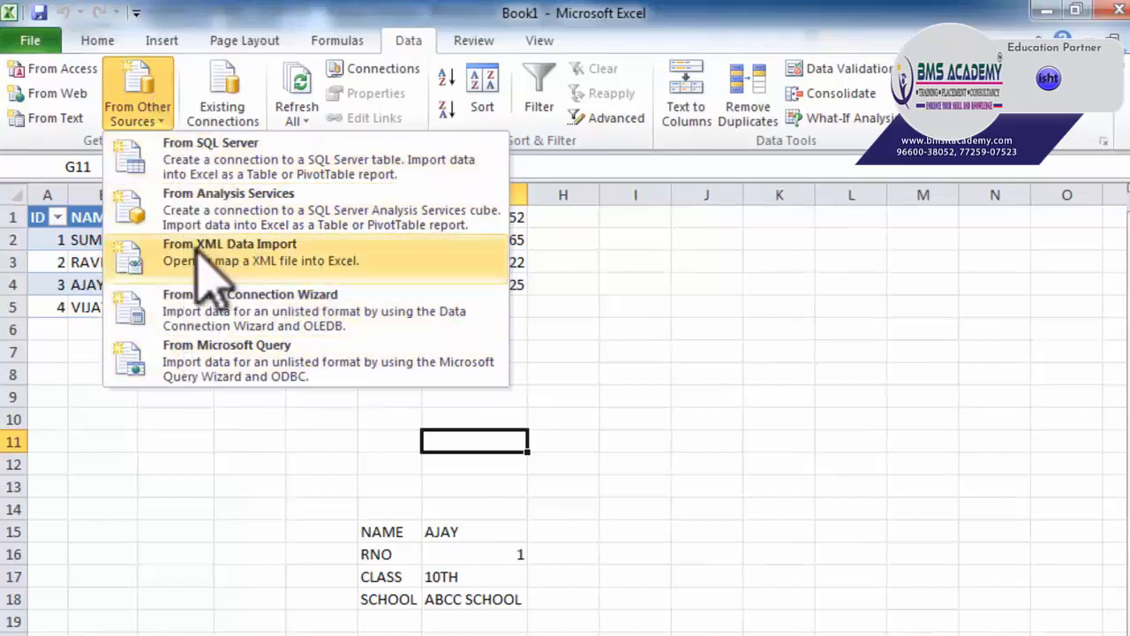
click(181, 504)
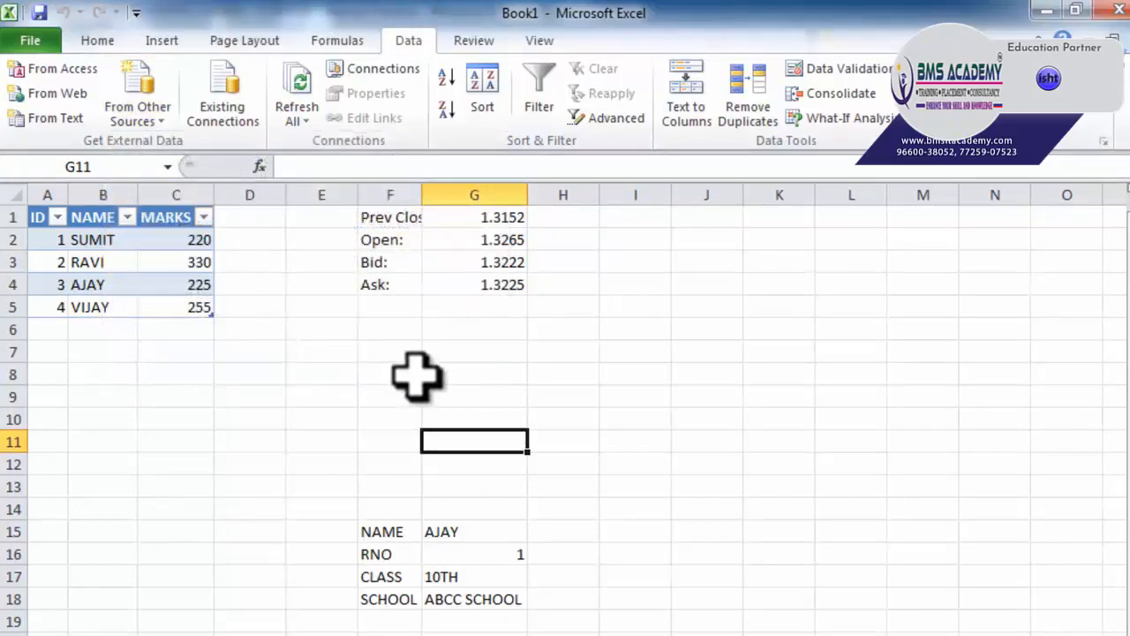
click(237, 116)
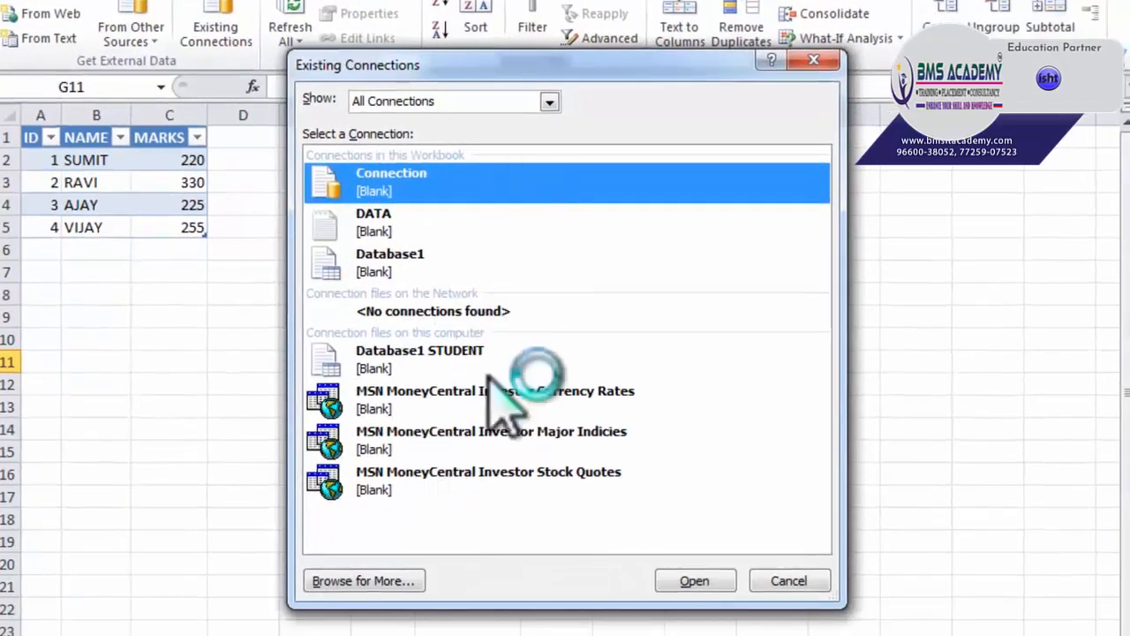
click(790, 580)
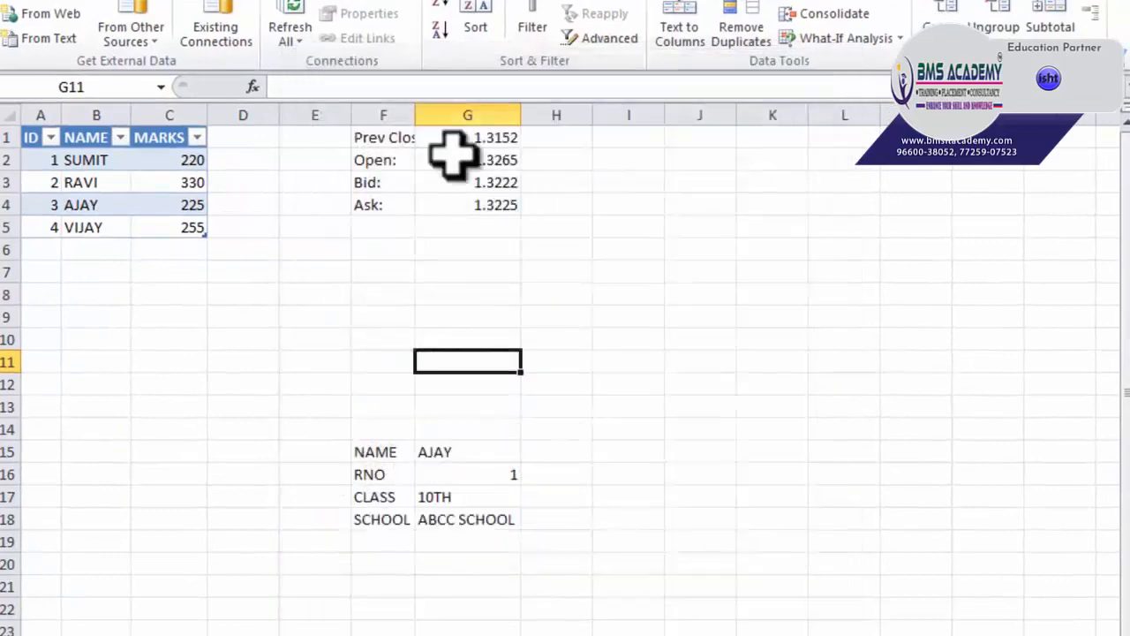